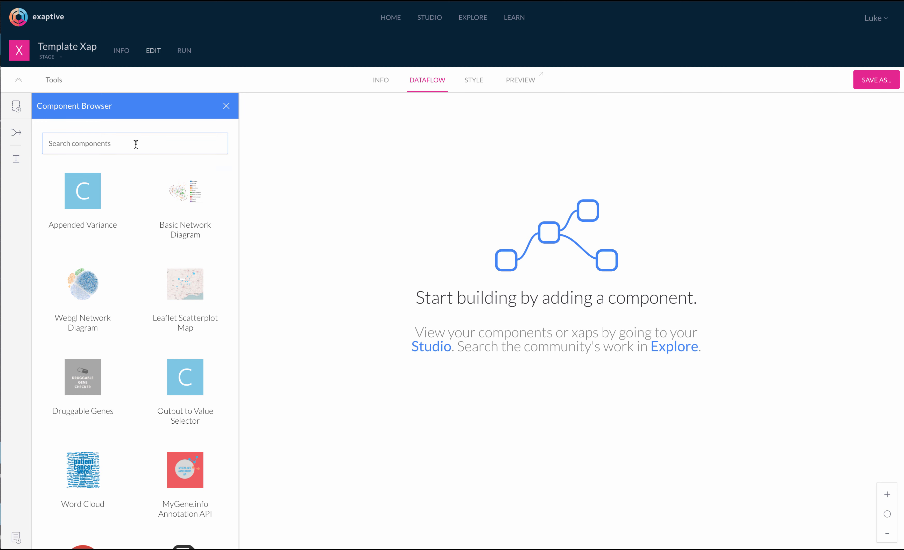
# - Search 'text' and place a Text Box as TextBox_0, nudged up and left
pyautogui.write('text')
pyautogui.moveTo(87, 199)
pyautogui.moveTo(88, 199); pyautogui.dragTo(431, 235)
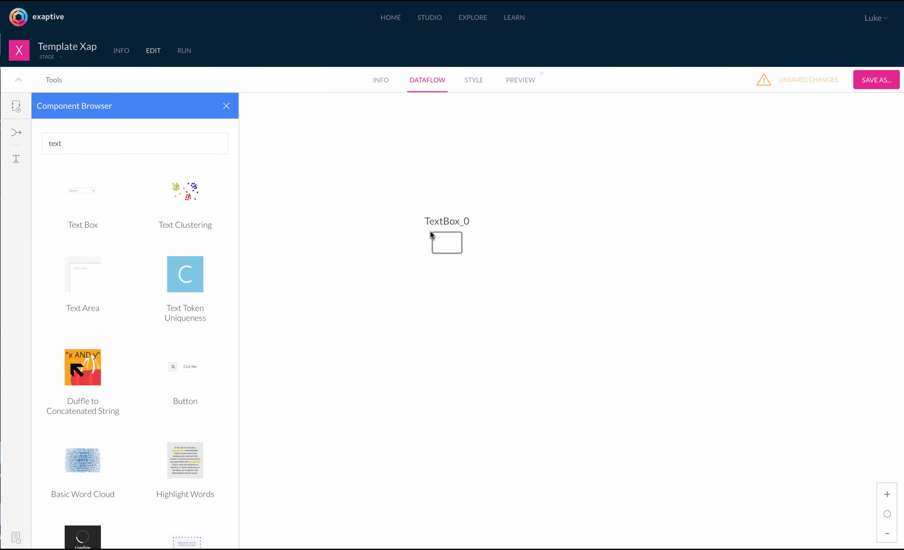
pyautogui.moveTo(442, 271); pyautogui.dragTo(408, 263)
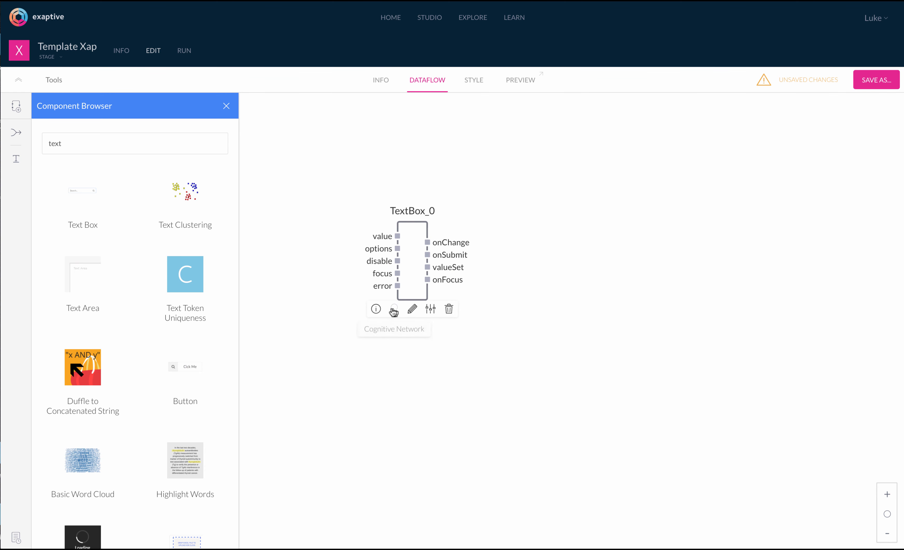
pyautogui.click(377, 309)
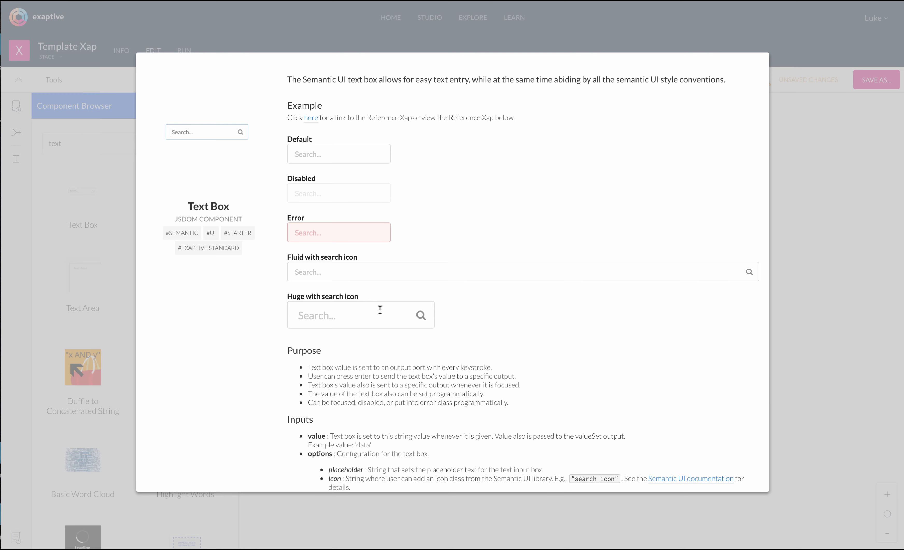
pyautogui.scroll(-5, 380, 309)
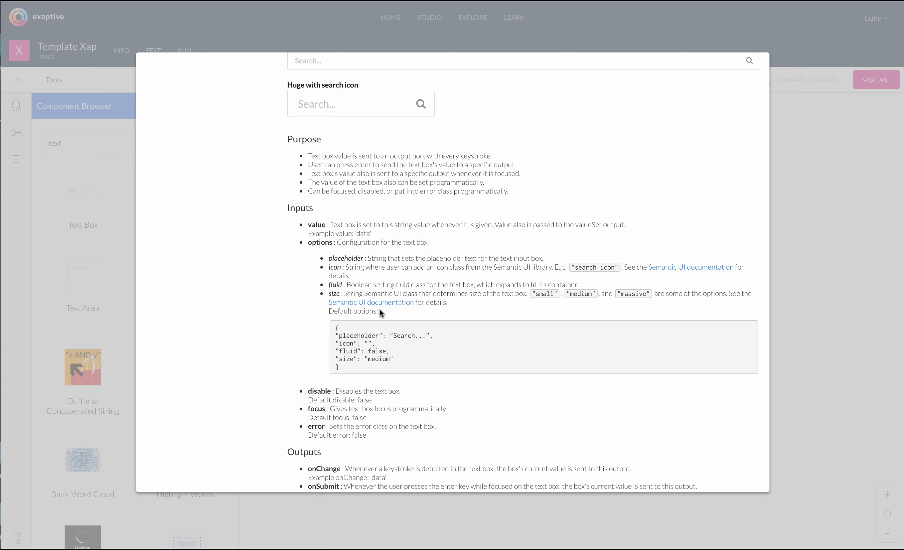
pyautogui.scroll(-4, 380, 310)
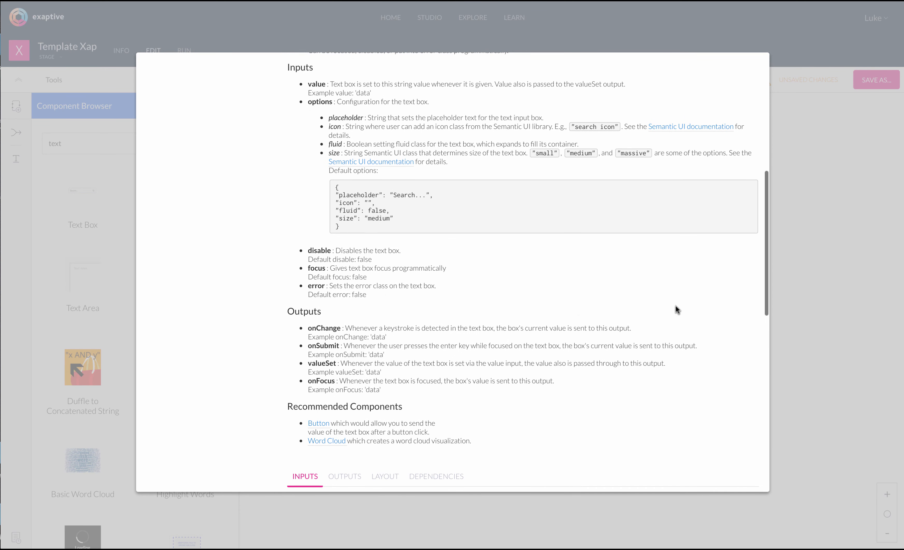
pyautogui.click(813, 288)
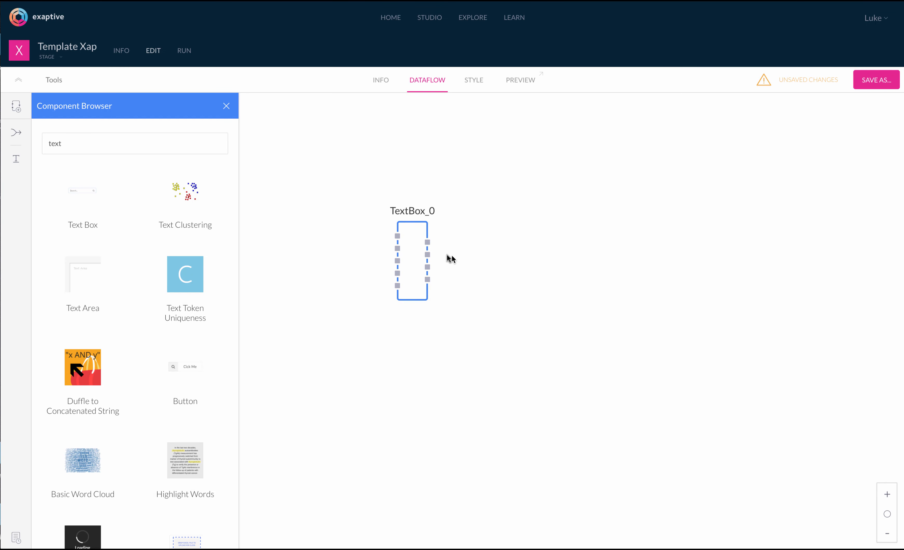
pyautogui.moveTo(419, 243)
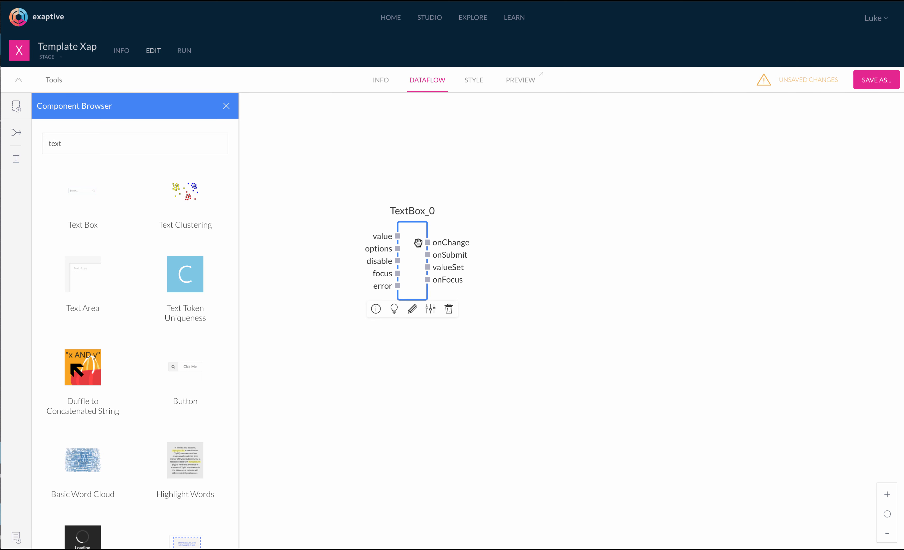
# - Search 'text' again and drop a second Text Box on the canvas as TextBox_1
pyautogui.click(111, 145)
pyautogui.doubleClick(111, 143)
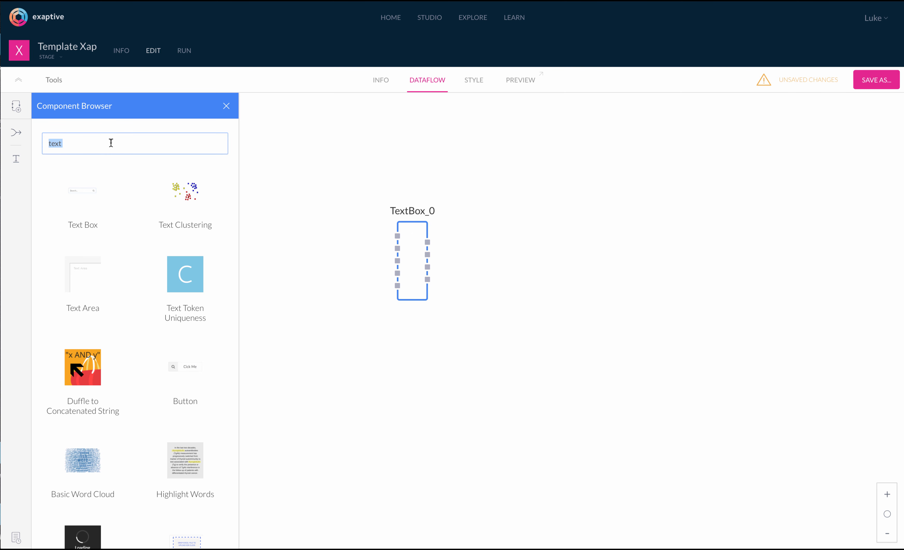
pyautogui.write('text')
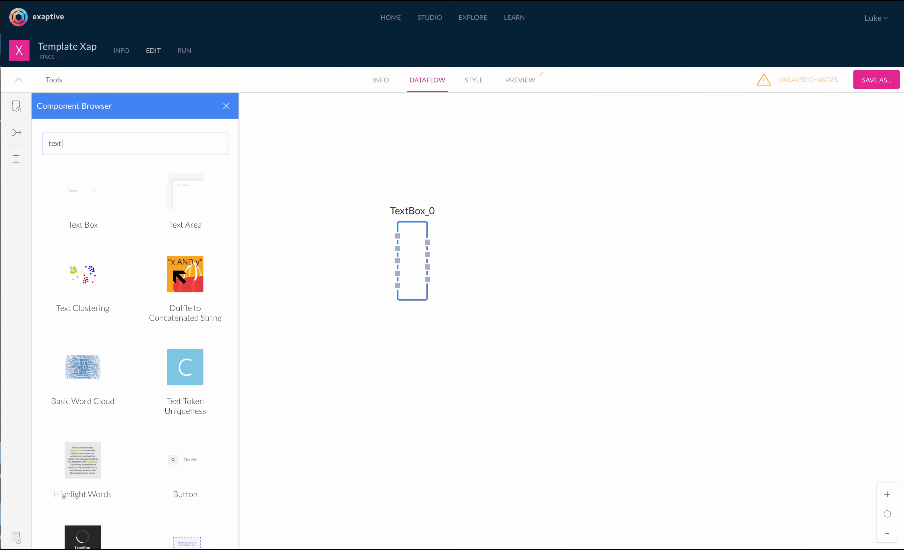
pyautogui.moveTo(76, 198); pyautogui.dragTo(557, 299)
pyautogui.moveTo(416, 243); pyautogui.dragTo(347, 225)
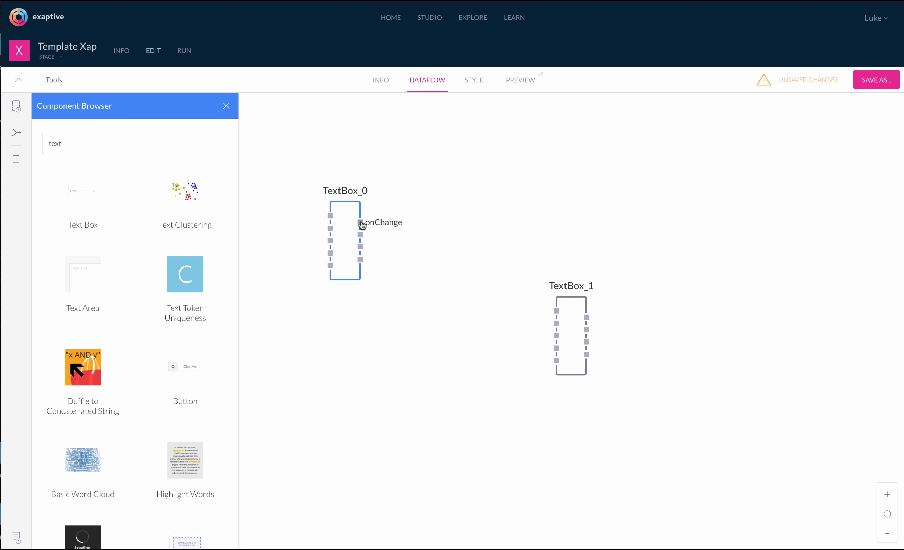
# - Wire TextBox_0's onChange output into TextBox_1's value input and reposition TextBox_1
pyautogui.moveTo(361, 225); pyautogui.dragTo(580, 289)
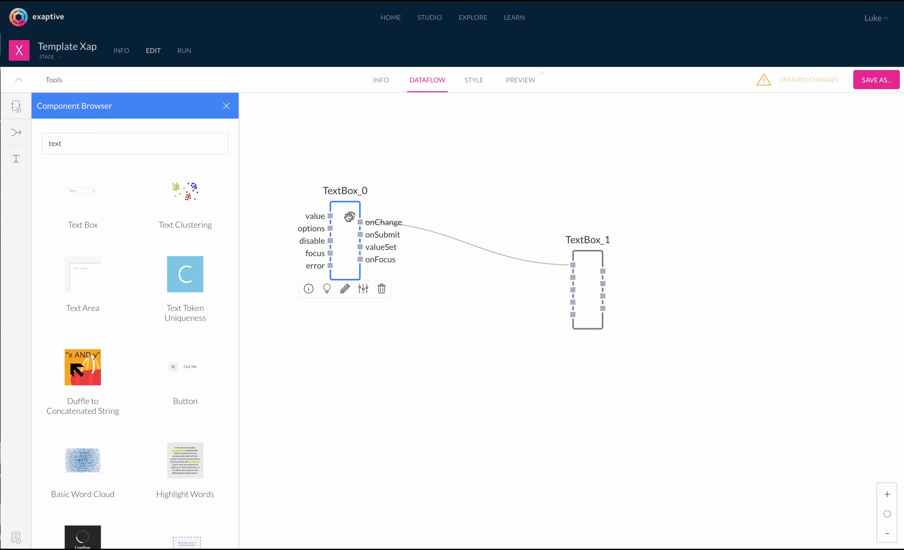
pyautogui.moveTo(347, 216); pyautogui.dragTo(341, 202)
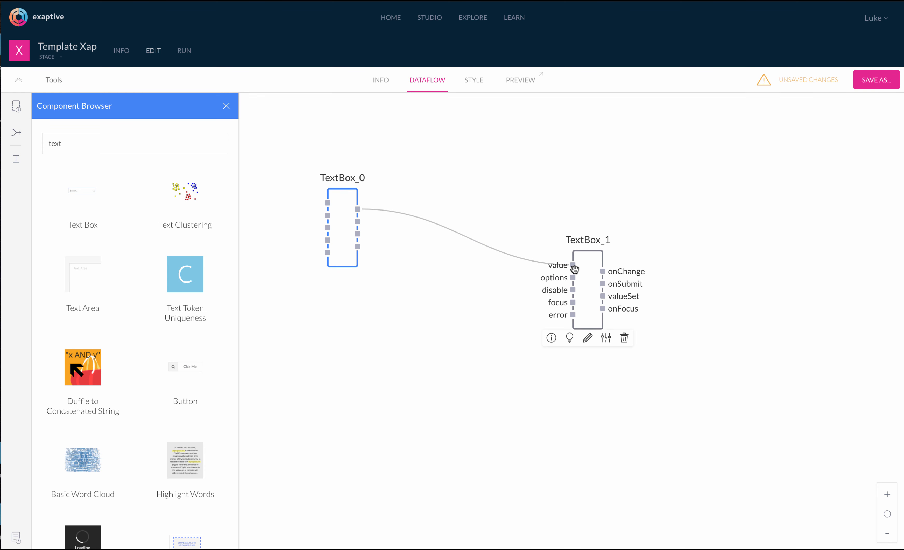
pyautogui.moveTo(582, 269)
pyautogui.click(573, 282)
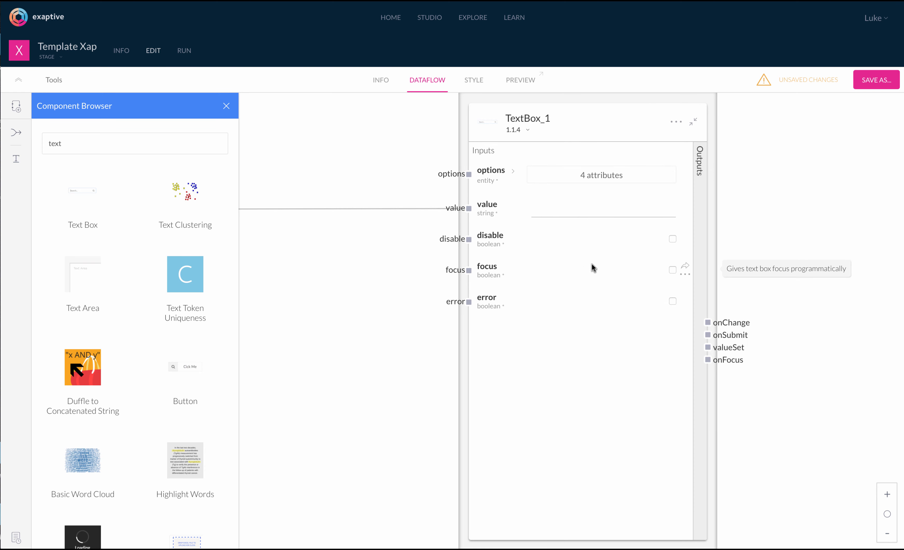
pyautogui.click(701, 264)
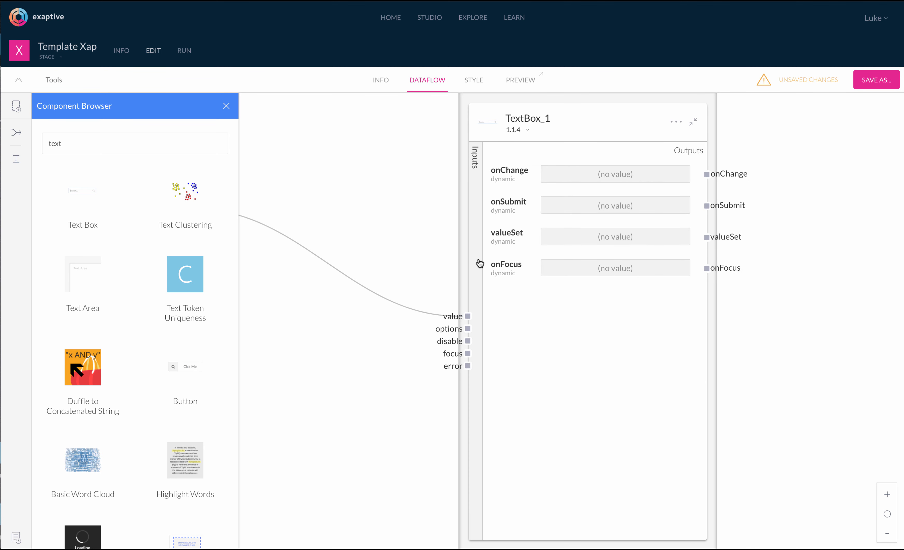
pyautogui.click(478, 264)
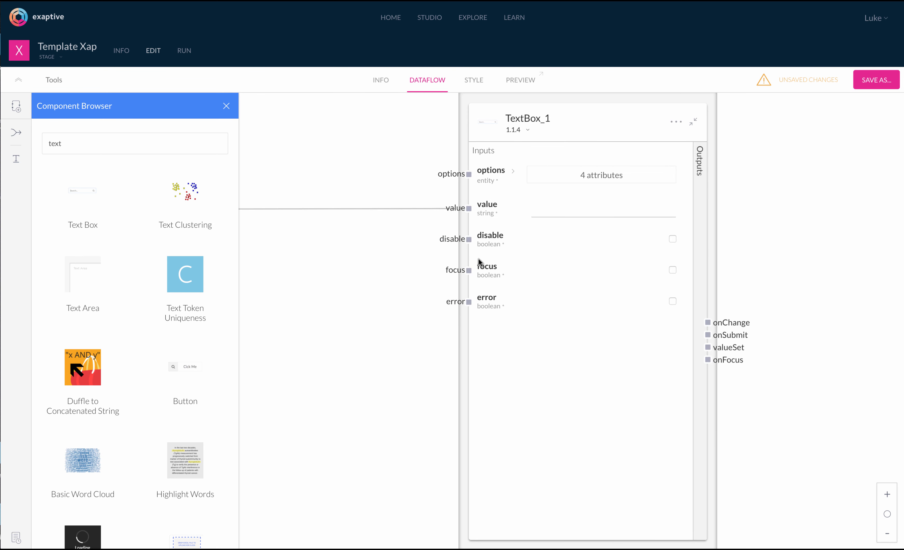
pyautogui.click(693, 122)
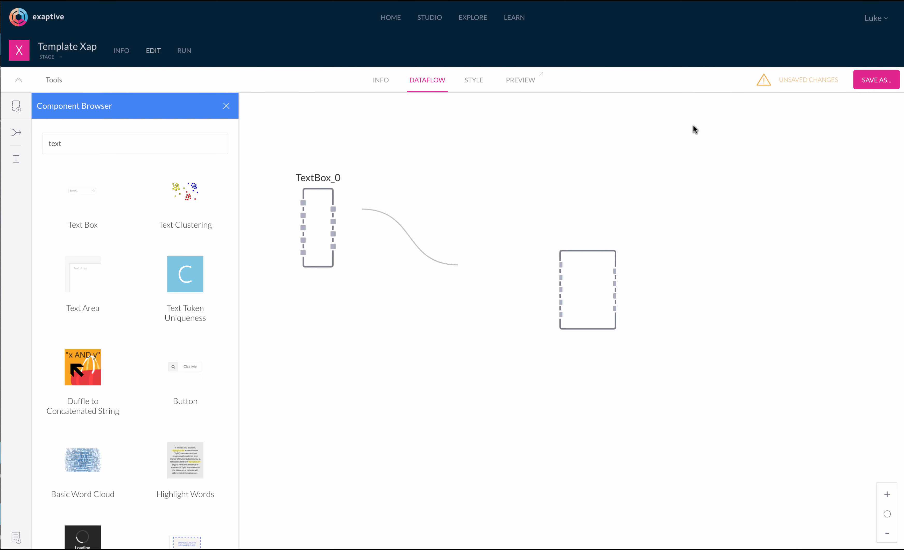
# - Add a merge gate below the text boxes and rename its x1 input to test
pyautogui.click(226, 107)
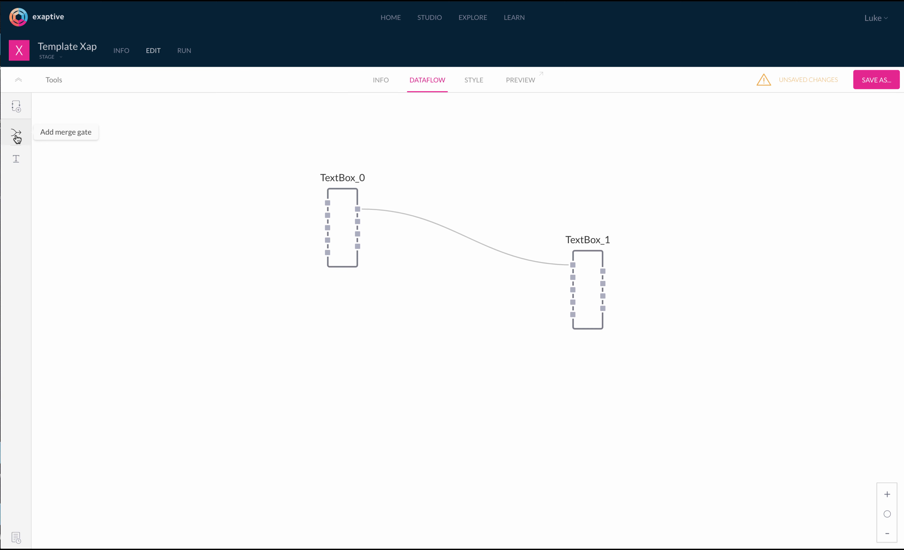
pyautogui.moveTo(16, 136); pyautogui.dragTo(445, 336)
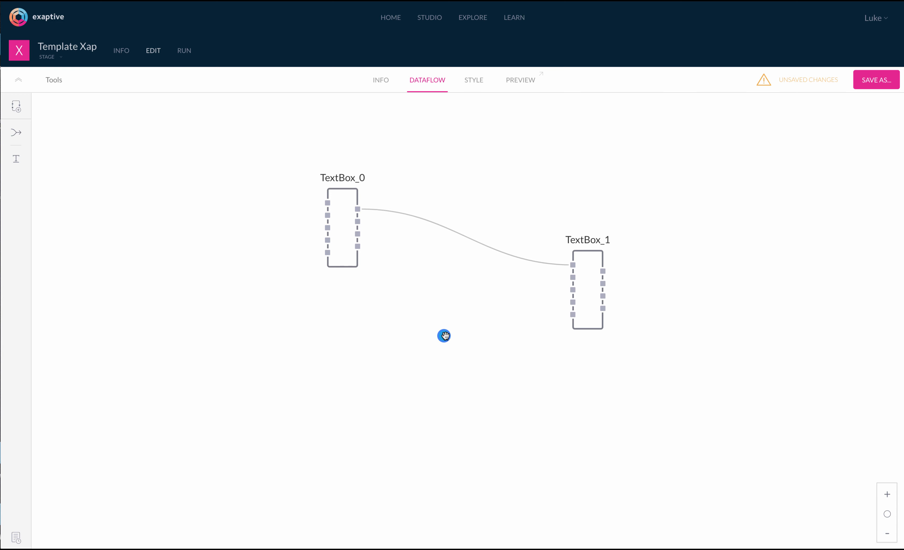
pyautogui.doubleClick(444, 335)
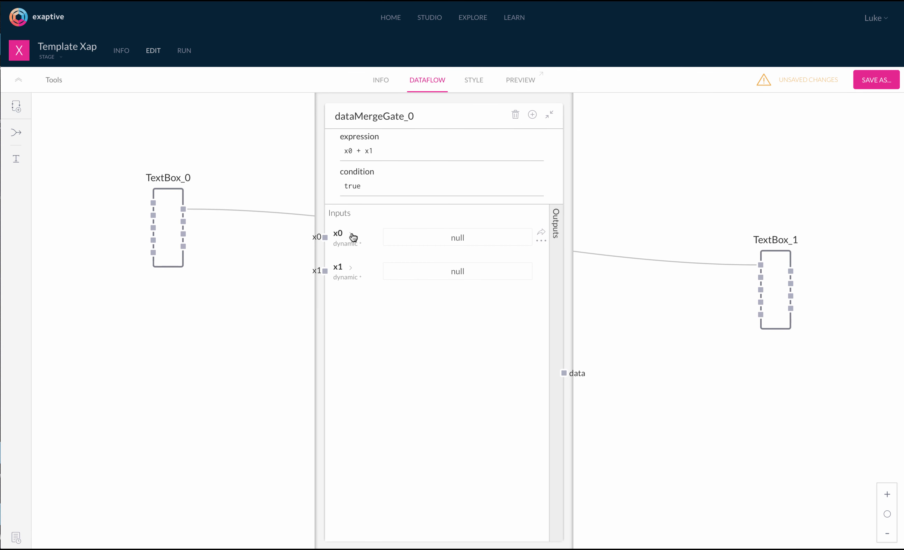
pyautogui.doubleClick(338, 268)
pyautogui.write('test')
pyautogui.press('Return')
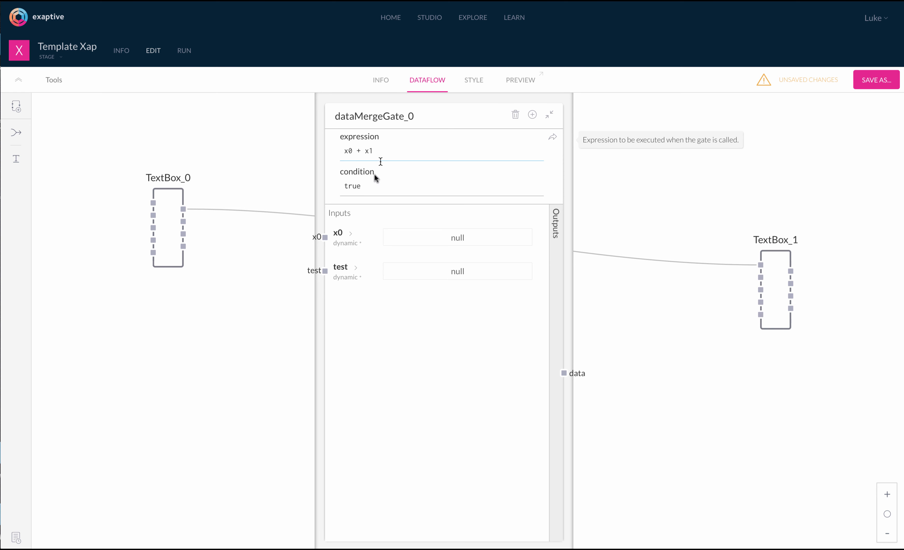
# - Change the merge gate's expression to x0 + test and collapse its panel
pyautogui.click(373, 151)
pyautogui.press('BackSpace')
pyautogui.press('BackSpace')
pyautogui.write('test')
pyautogui.click(423, 241)
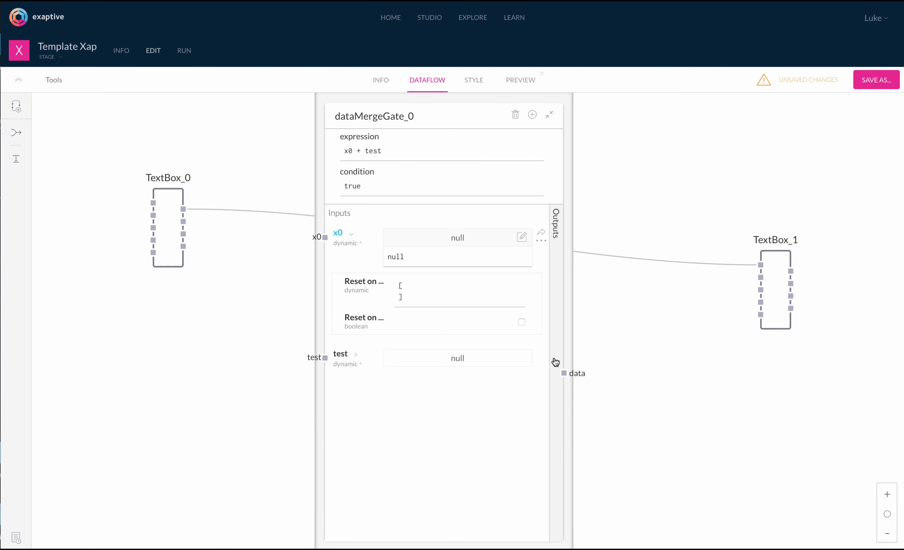
pyautogui.click(549, 115)
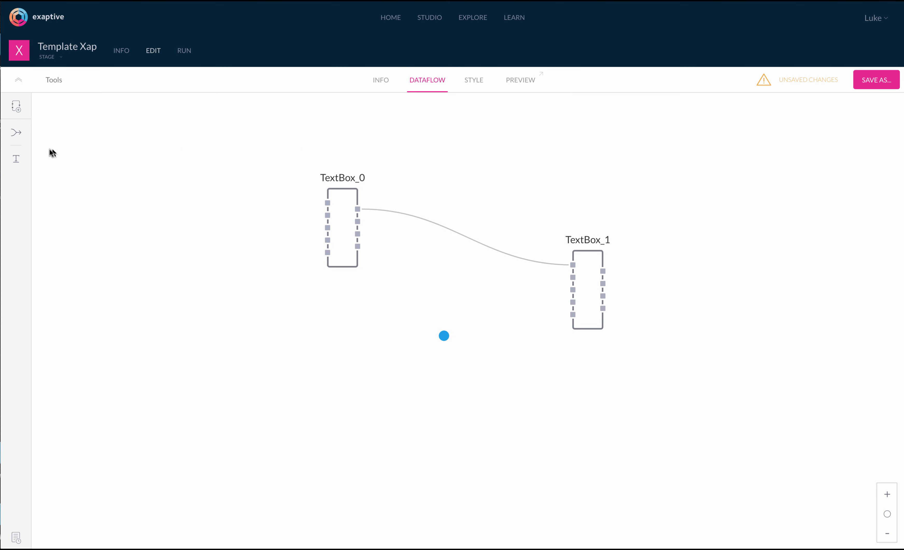
# - Add an annotation reading 'These are my text boxes.' beside the text boxes
pyautogui.moveTo(16, 163)
pyautogui.mouseDown()
pyautogui.moveTo(203, 172)
pyautogui.moveTo(456, 216)
pyautogui.moveTo(452, 209)
pyautogui.moveTo(494, 224)
pyautogui.moveTo(457, 178)
pyautogui.mouseUp()
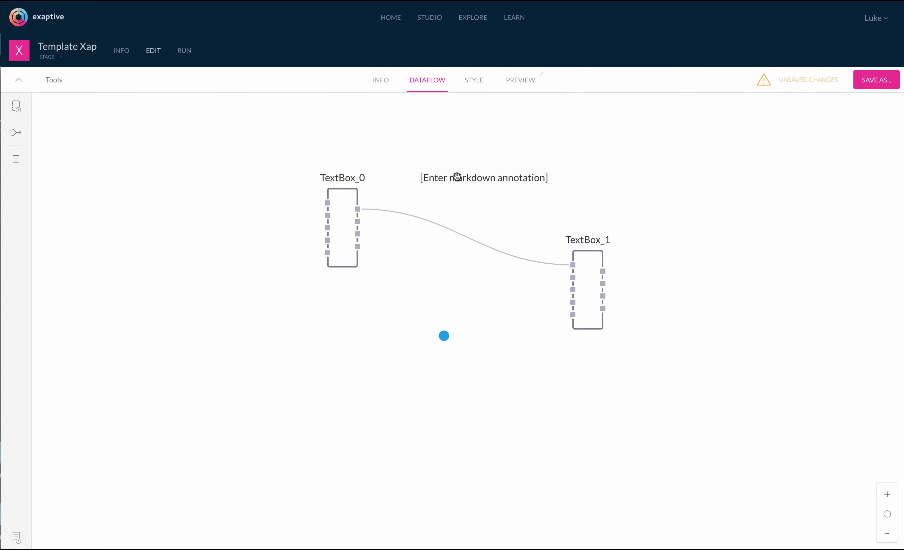
pyautogui.doubleClick(441, 178)
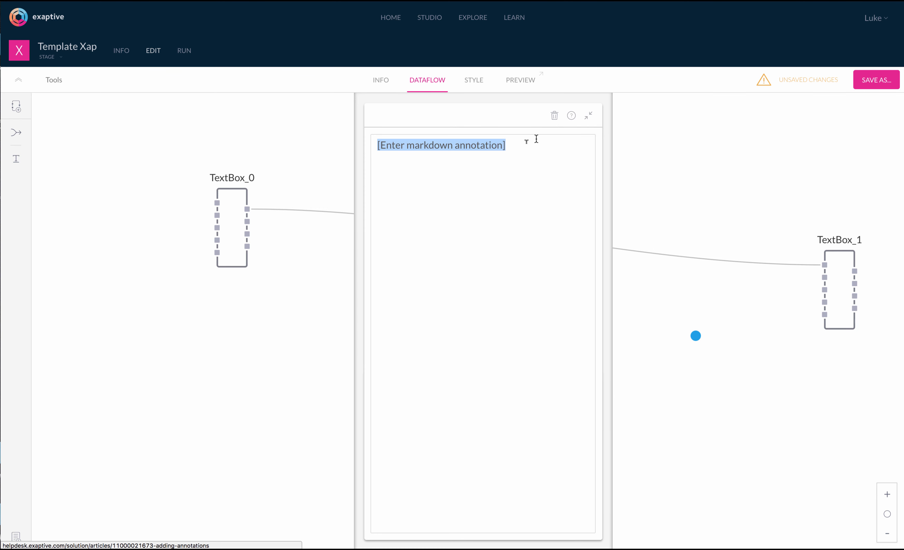
pyautogui.tripleClick(514, 149)
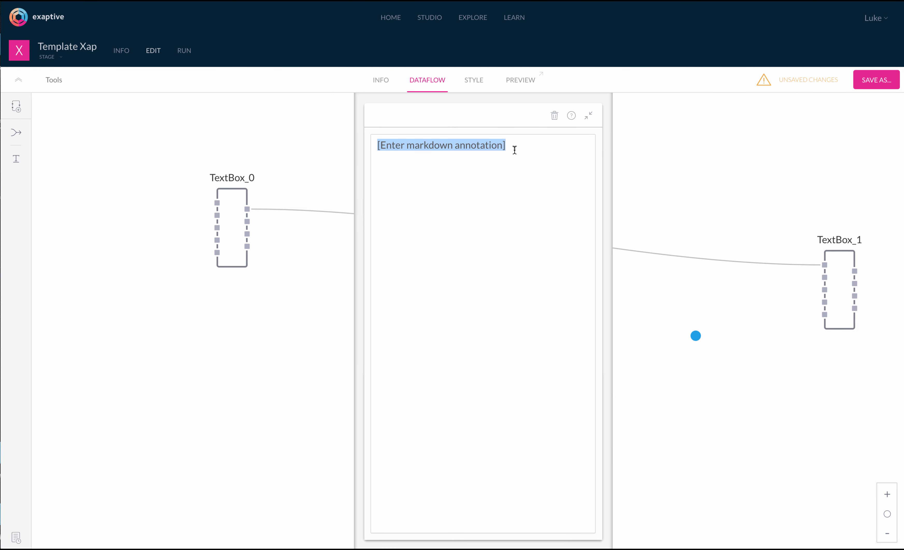
pyautogui.write('The')
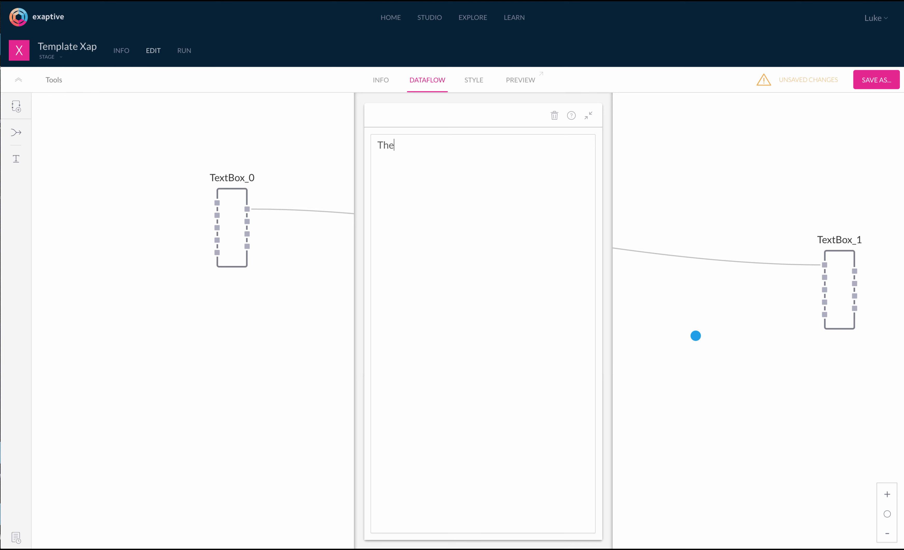
pyautogui.write('se are my text boxes.')
pyautogui.click(717, 166)
# - Rearrange TextBox_0 and TextBox_1 on the canvas
pyautogui.moveTo(345, 221)
pyautogui.moveTo(345, 222); pyautogui.dragTo(363, 235)
pyautogui.moveTo(588, 303); pyautogui.dragTo(576, 293)
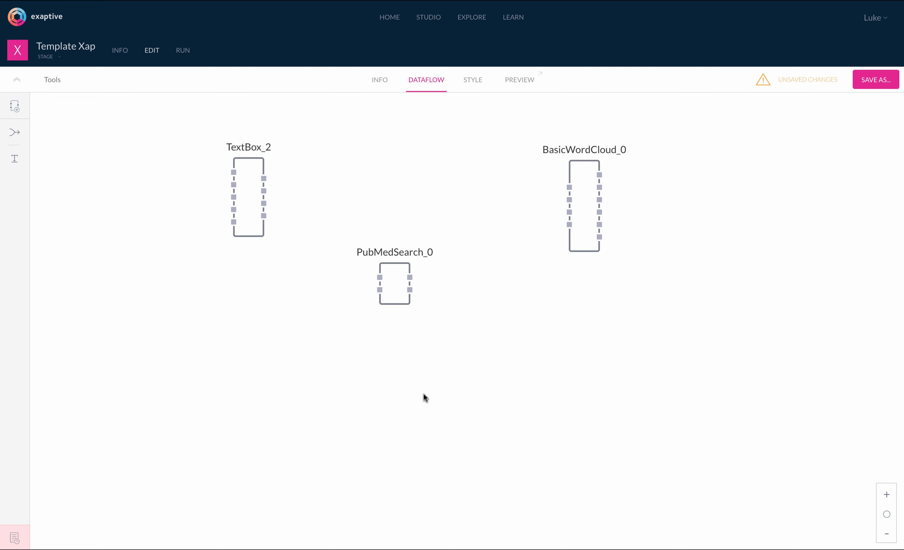
# - Open TextBox_2 and expand its options: Search... placeholder, empty icon, fluid false, size medium
pyautogui.click(247, 178)
pyautogui.doubleClick(247, 178)
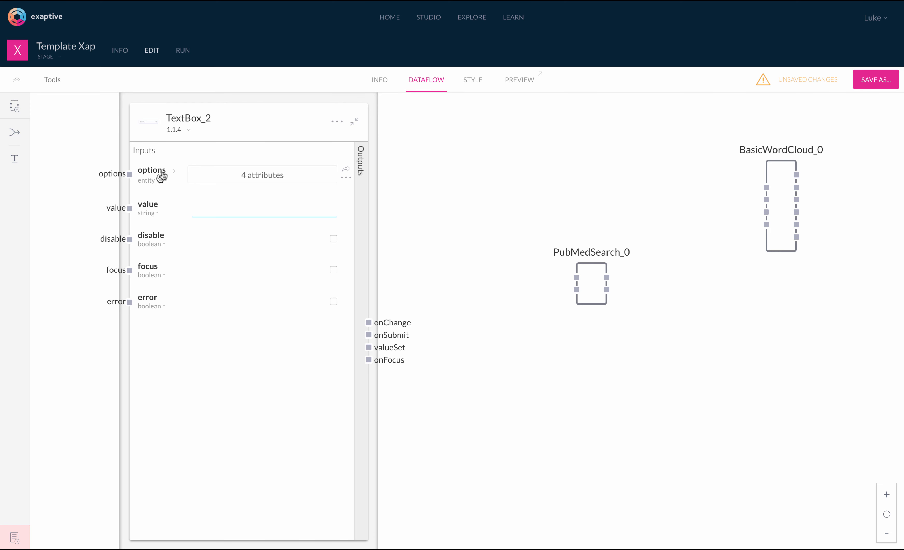
pyautogui.click(173, 171)
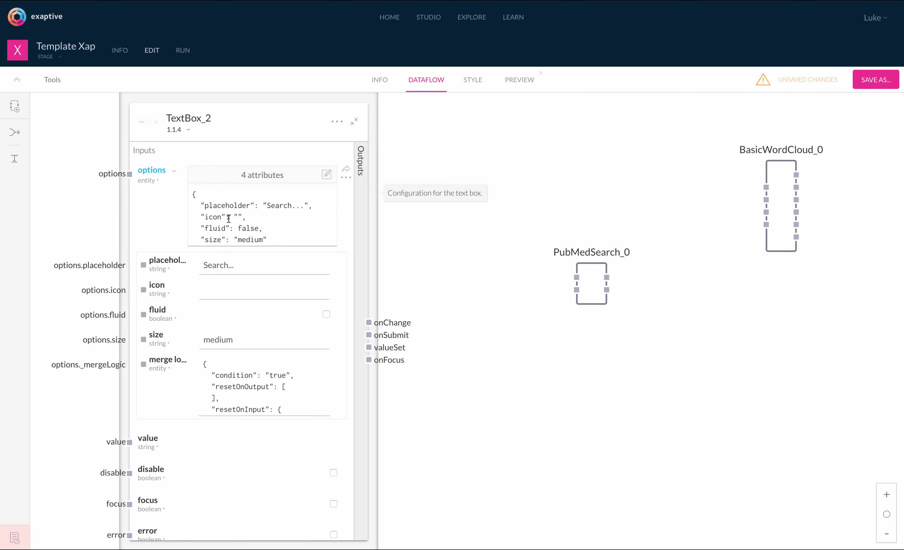
pyautogui.scroll(-1, 230, 225)
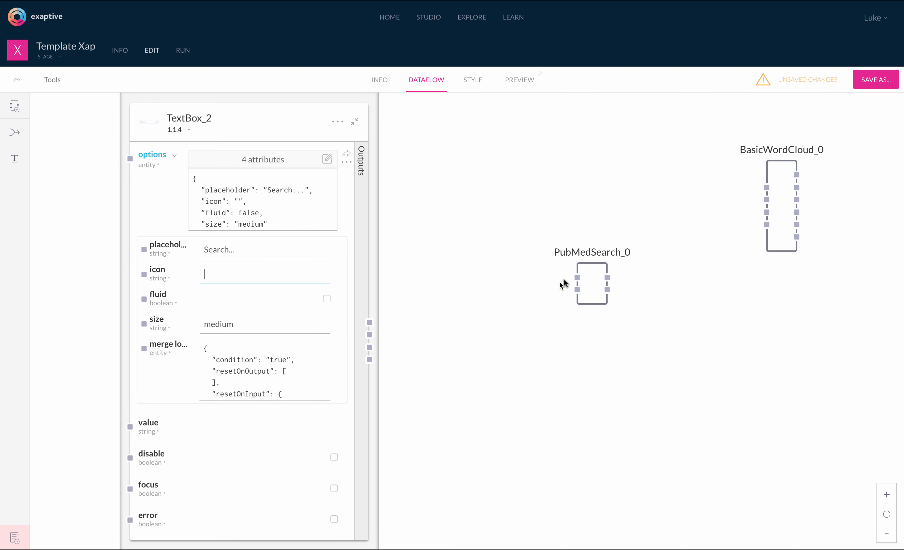
# - Wire TextBox_2's onSubmit output into PubMedSearch_0's query.text input
pyautogui.click(591, 275)
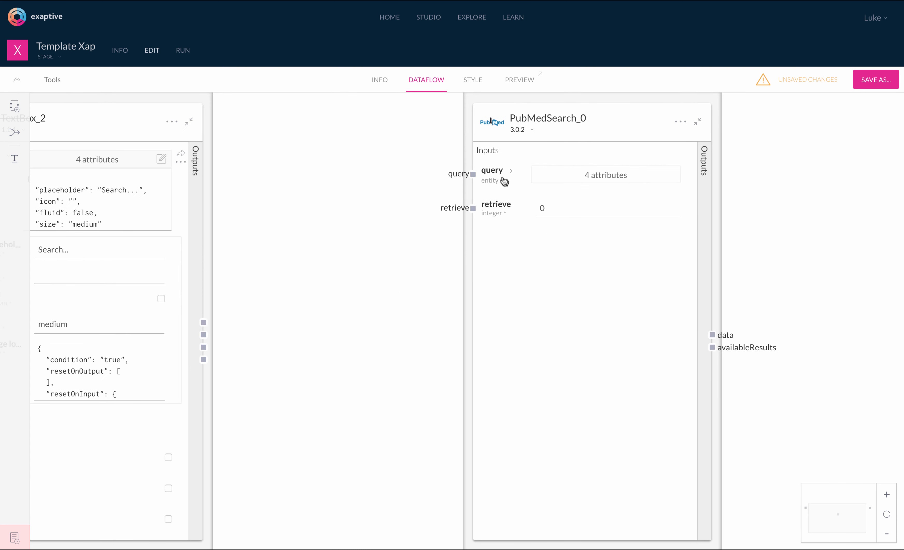
pyautogui.click(507, 172)
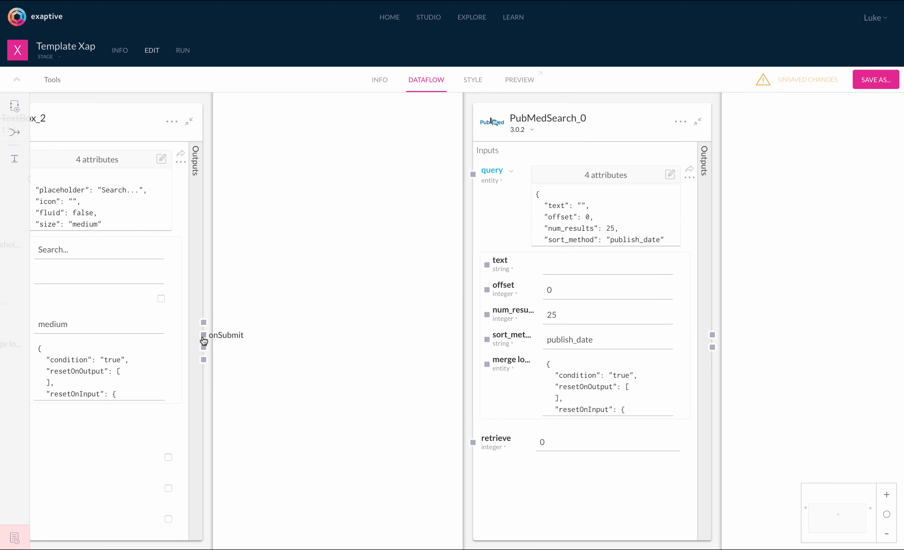
pyautogui.moveTo(203, 338); pyautogui.dragTo(487, 266)
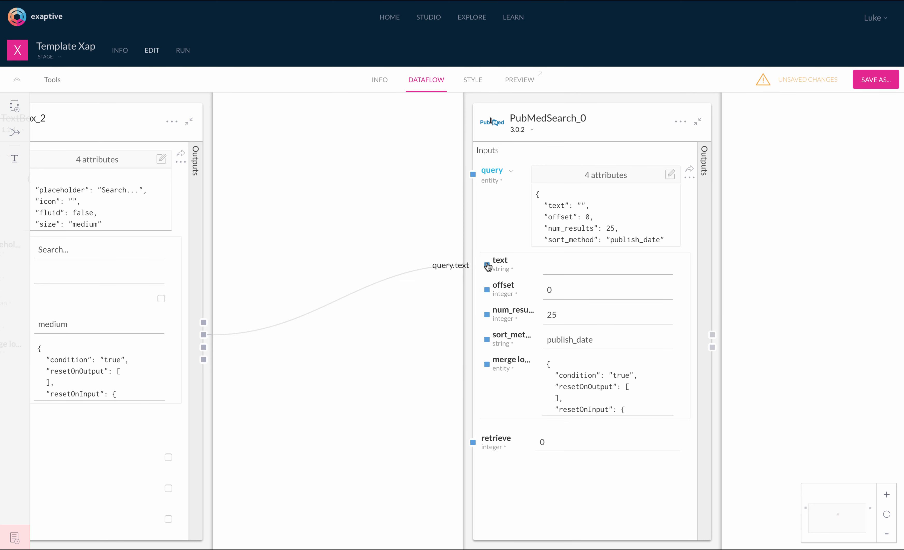
pyautogui.click(572, 208)
pyautogui.scroll(-2, 573, 208)
pyautogui.scroll(2, 573, 209)
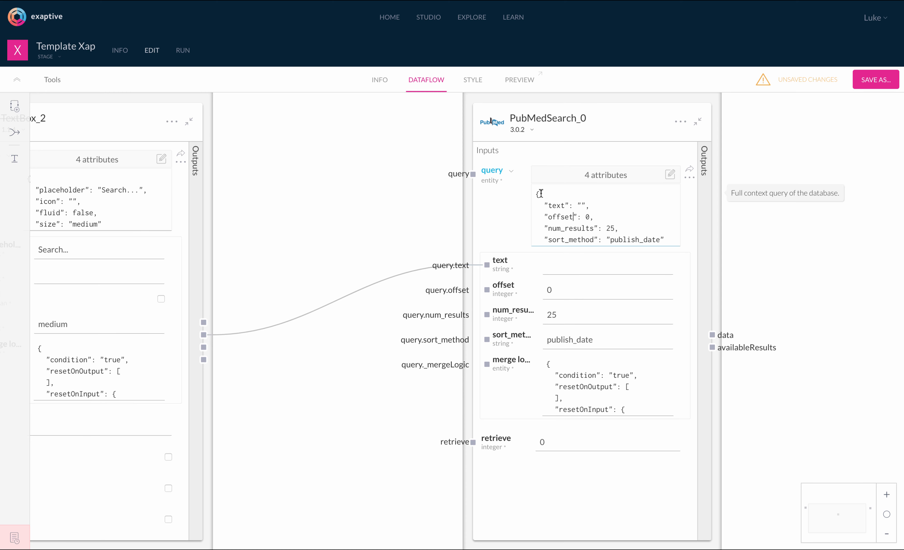
pyautogui.scroll(-1, 540, 193)
pyautogui.scroll(1, 540, 192)
# - Run a 'cancer' query and preview the returned article records in the outputs
pyautogui.click(574, 265)
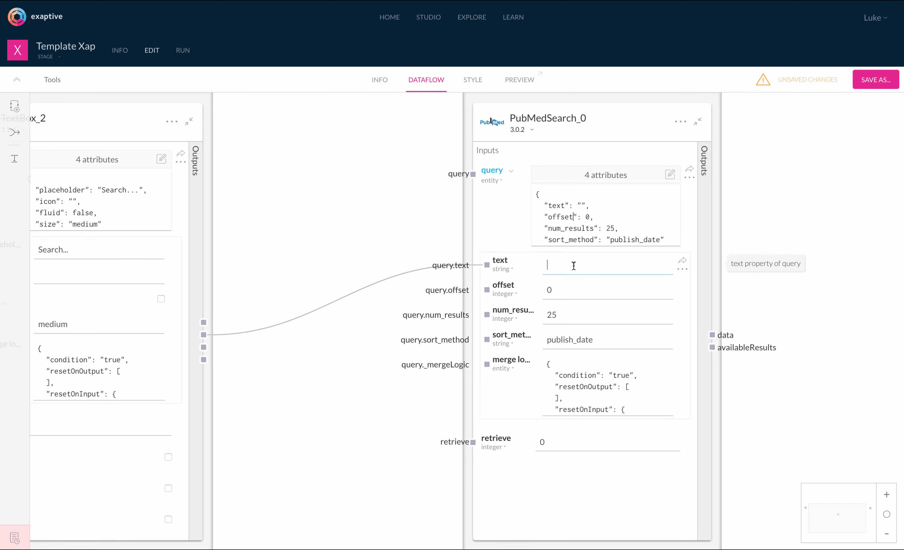
pyautogui.write('cancer')
pyautogui.press('Return')
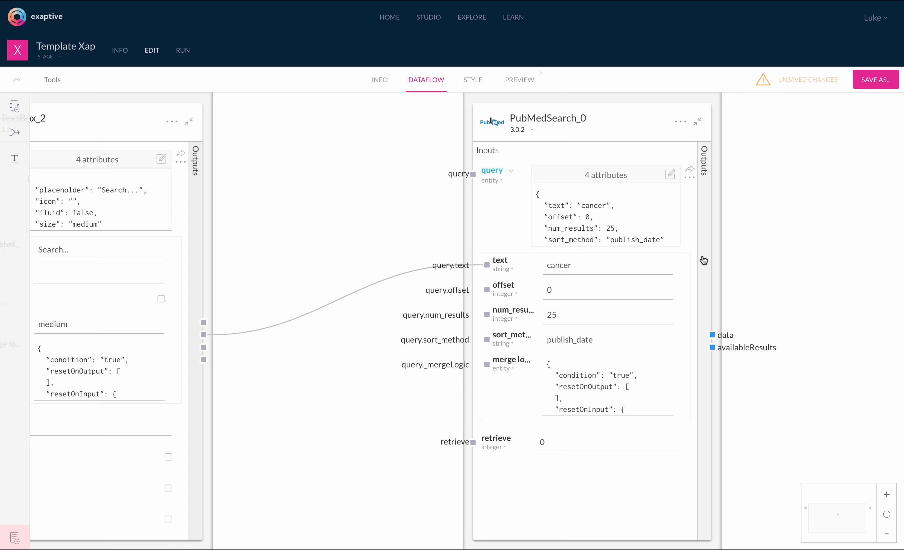
pyautogui.click(703, 260)
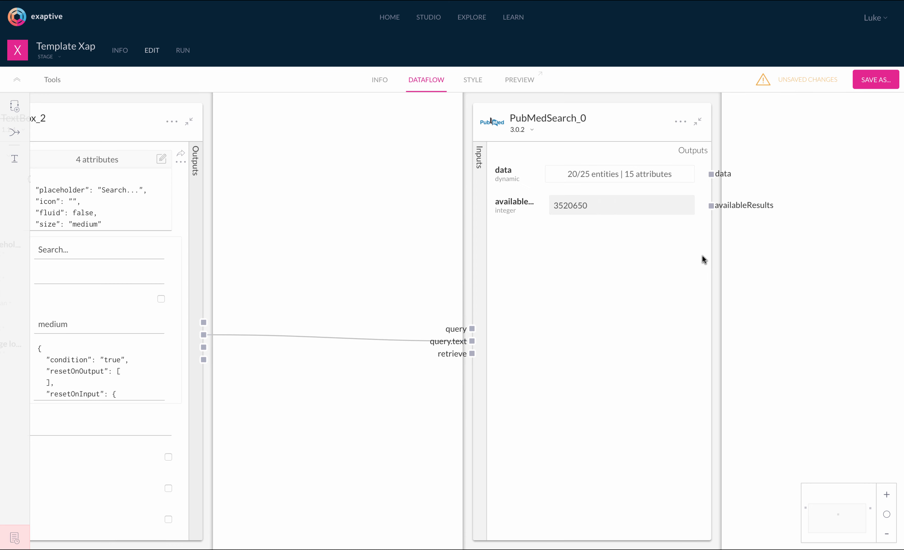
pyautogui.click(620, 181)
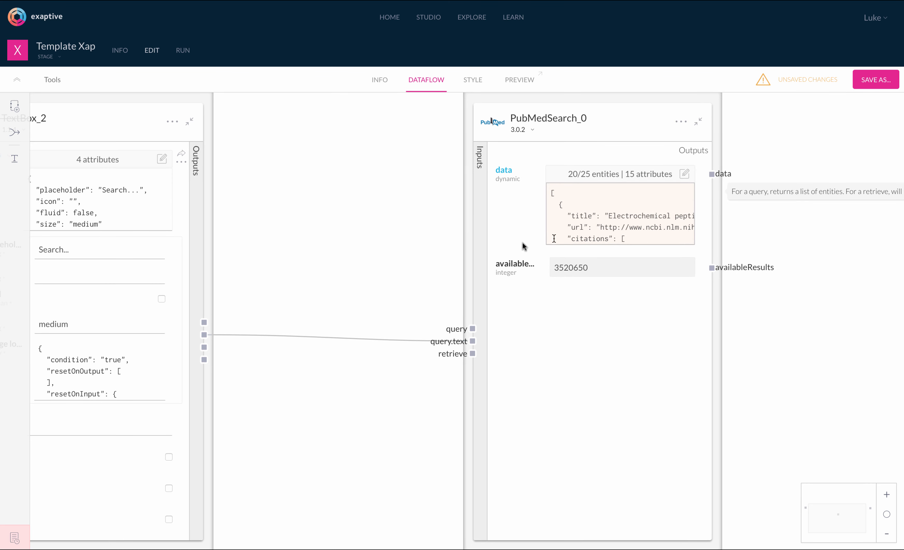
pyautogui.hscroll(2, 352, 267)
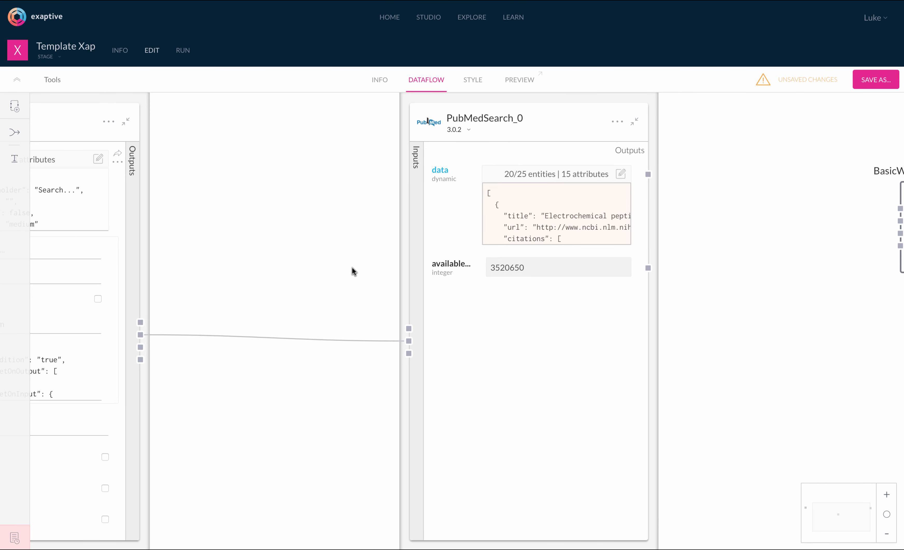
pyautogui.click(659, 153)
# - Reposition PubMedSearch_0 and BasicWordCloud_0, then wire search data into the word cloud's data input
pyautogui.moveTo(335, 295)
pyautogui.moveTo(336, 295); pyautogui.dragTo(337, 270)
pyautogui.moveTo(519, 227)
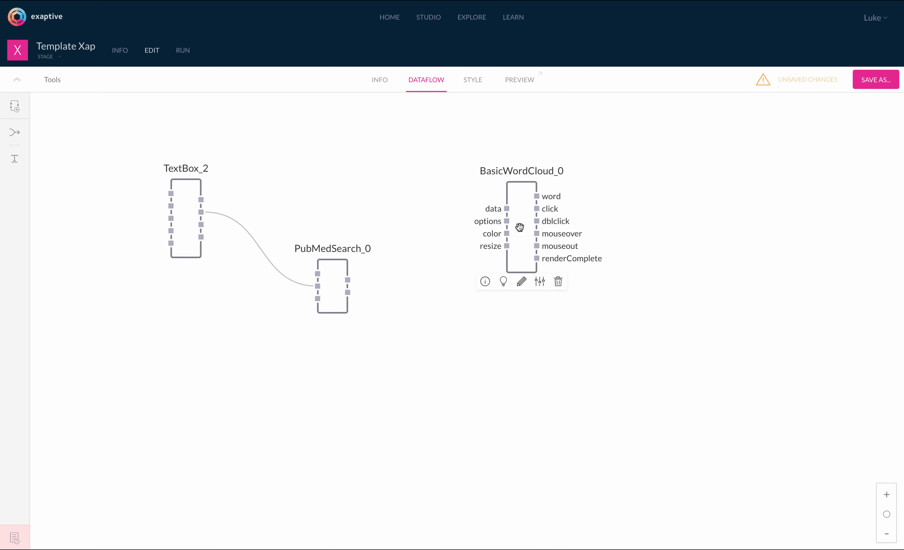
pyautogui.moveTo(519, 227); pyautogui.dragTo(509, 277)
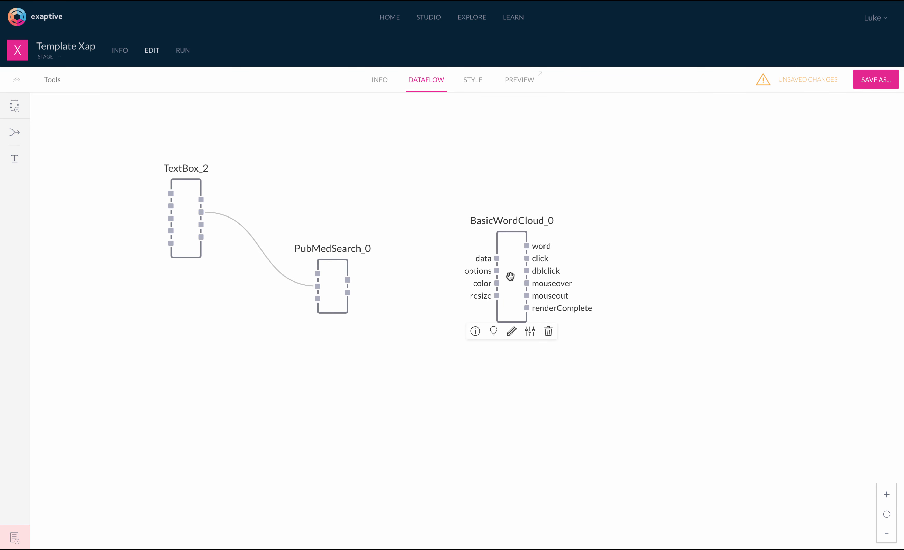
pyautogui.doubleClick(498, 262)
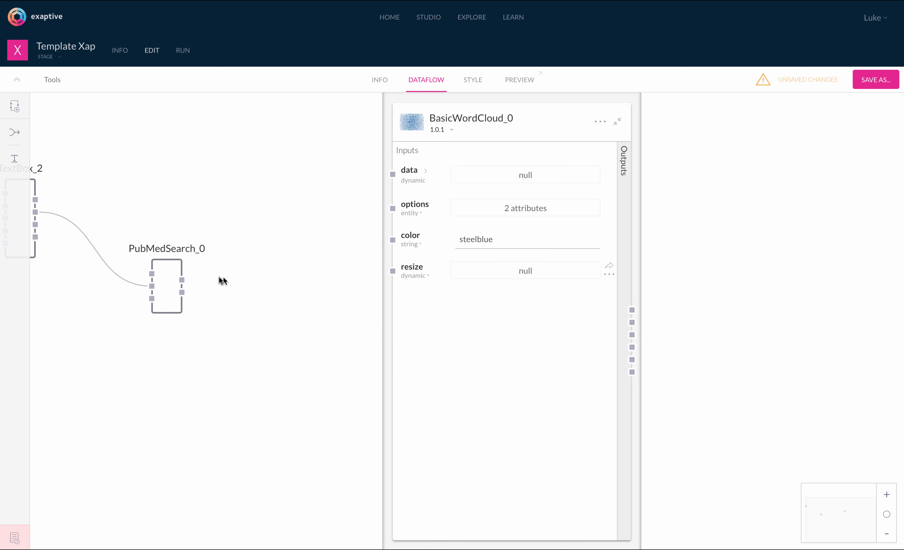
pyautogui.moveTo(182, 280); pyautogui.dragTo(392, 174)
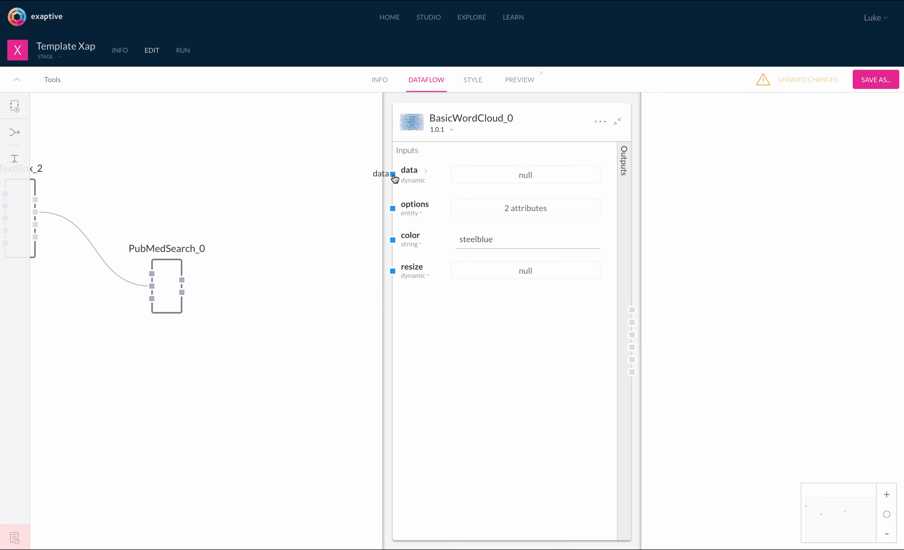
# - Expand BasicWordCloud_0's data input and view its 20/25 incoming article records in full
pyautogui.click(425, 174)
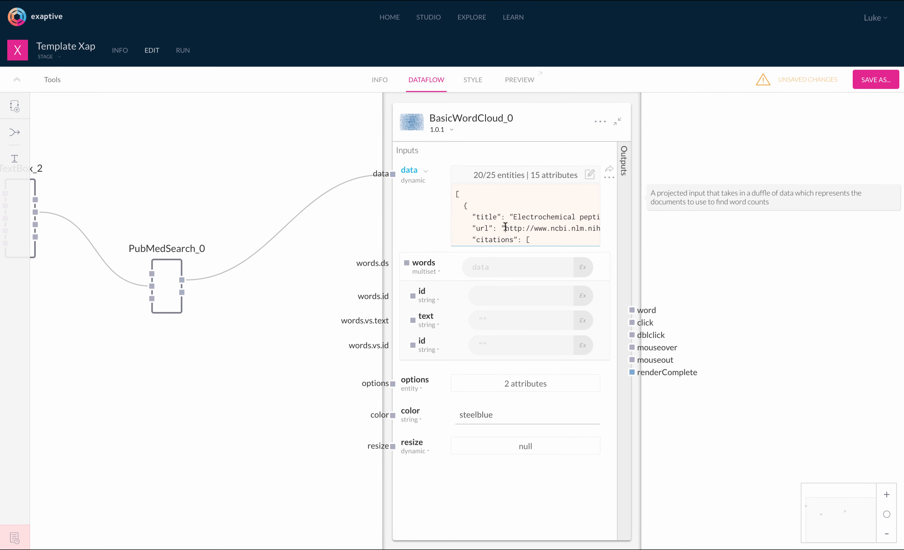
pyautogui.scroll(-3, 505, 227)
pyautogui.scroll(-1, 505, 227)
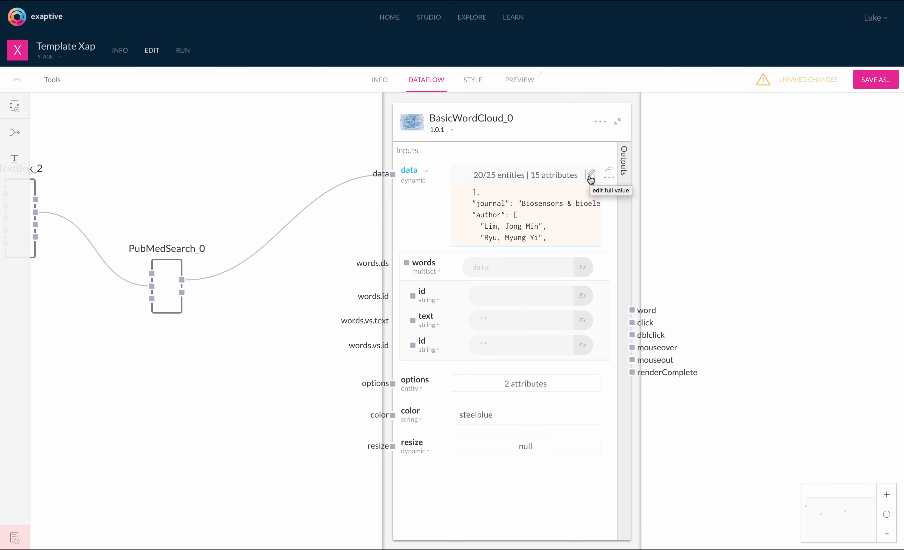
pyautogui.click(589, 175)
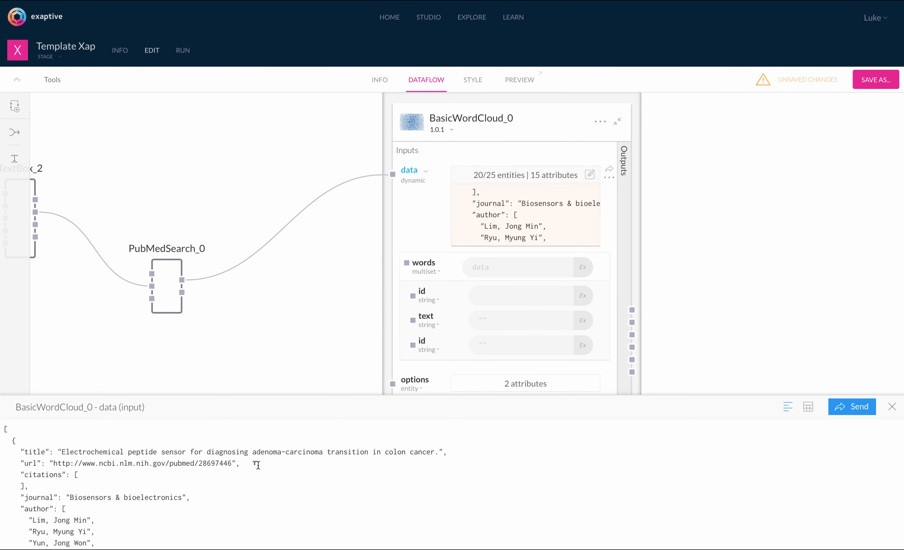
# - Locate the abstract attribute in the records and set the words id to pmid
pyautogui.scroll(-3, 249, 447)
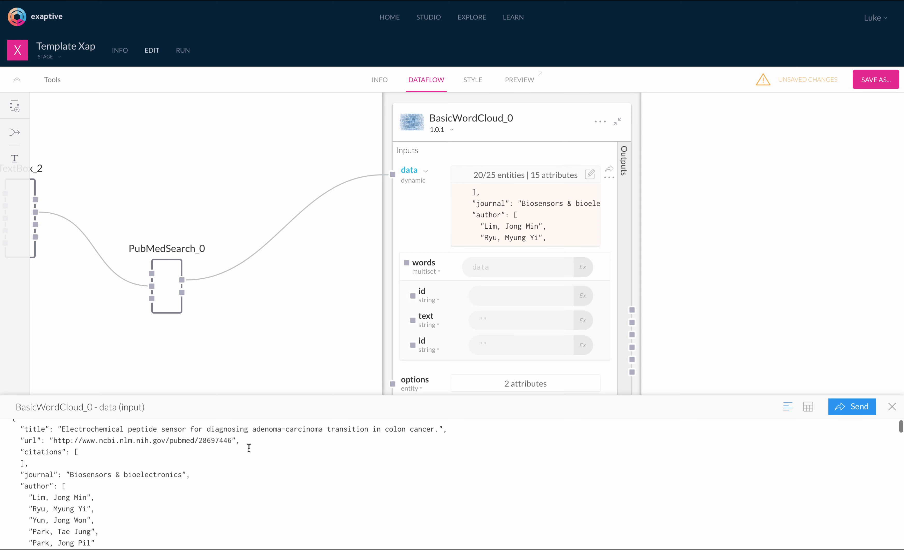
pyautogui.scroll(3, 249, 447)
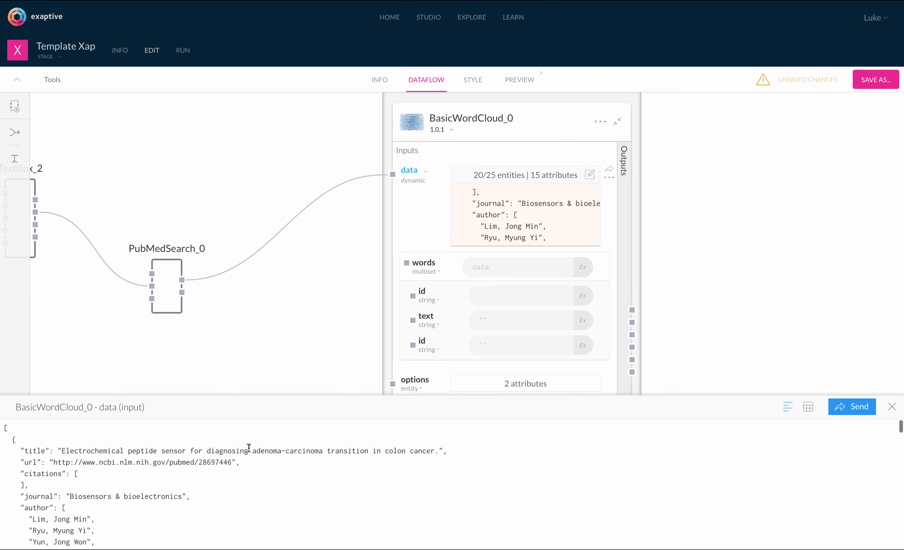
pyautogui.scroll(-6, 249, 448)
pyautogui.scroll(-3, 249, 448)
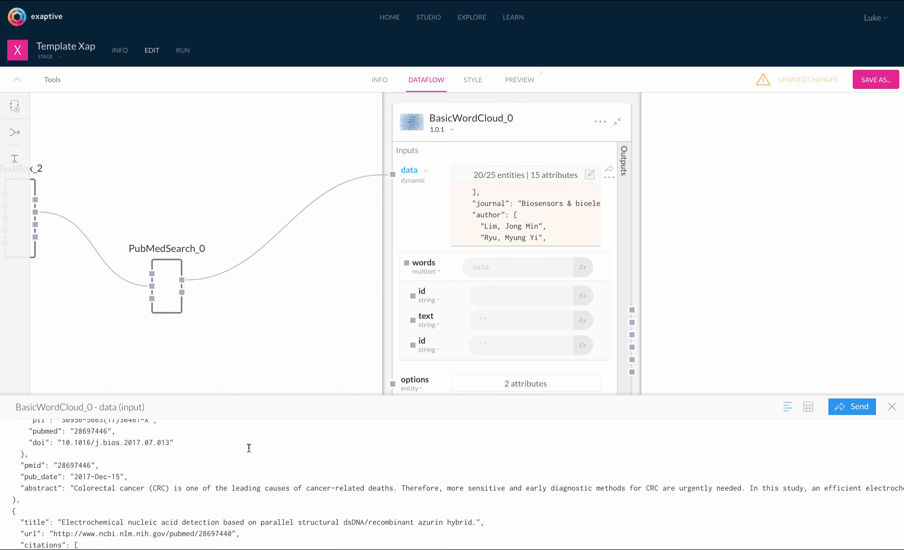
pyautogui.doubleClick(38, 489)
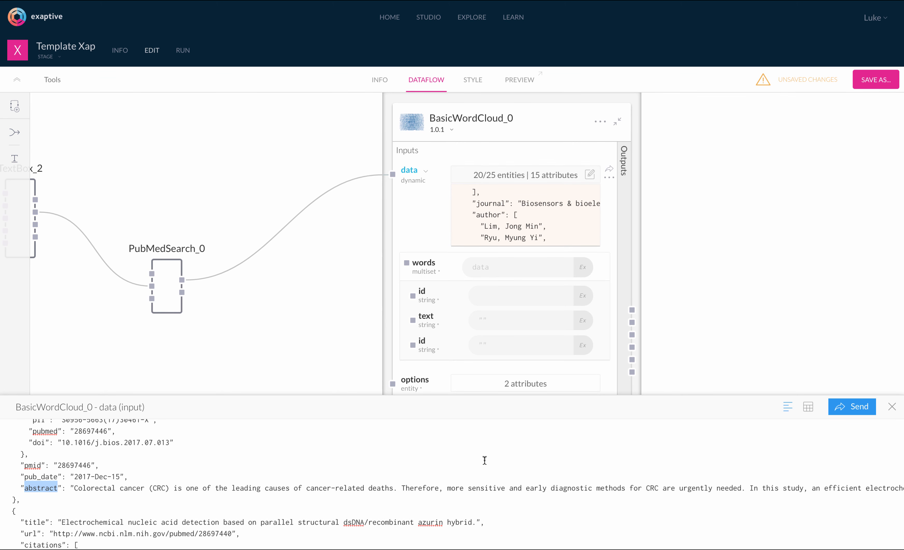
pyautogui.click(527, 301)
pyautogui.write('pmid')
pyautogui.press('Return')
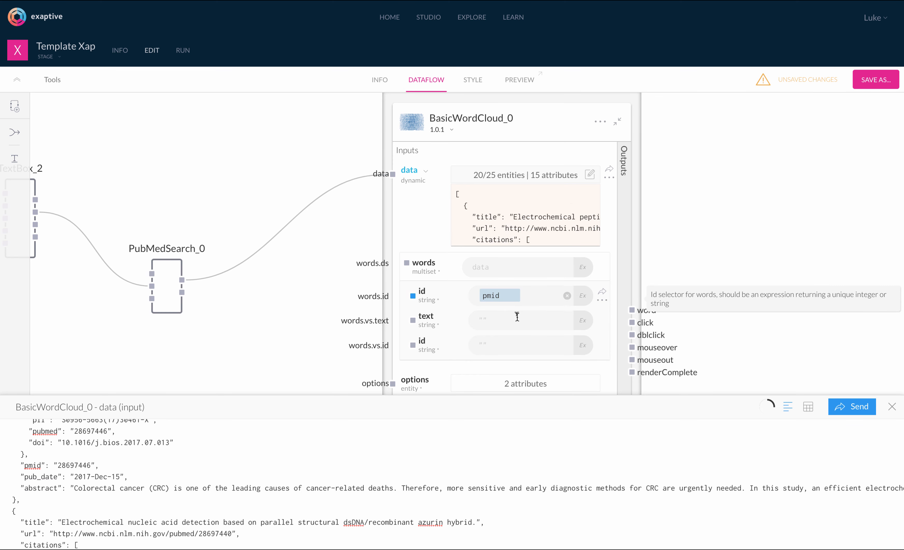
# - Set words text to abstract and words.vs.id to pmid, then preview the word cloud
pyautogui.click(503, 320)
pyautogui.write('abst')
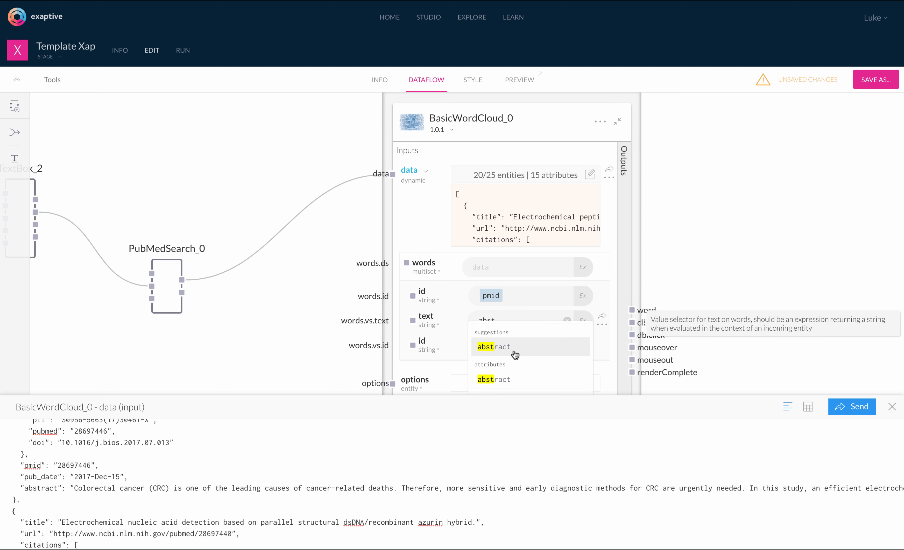
pyautogui.click(515, 355)
pyautogui.click(512, 344)
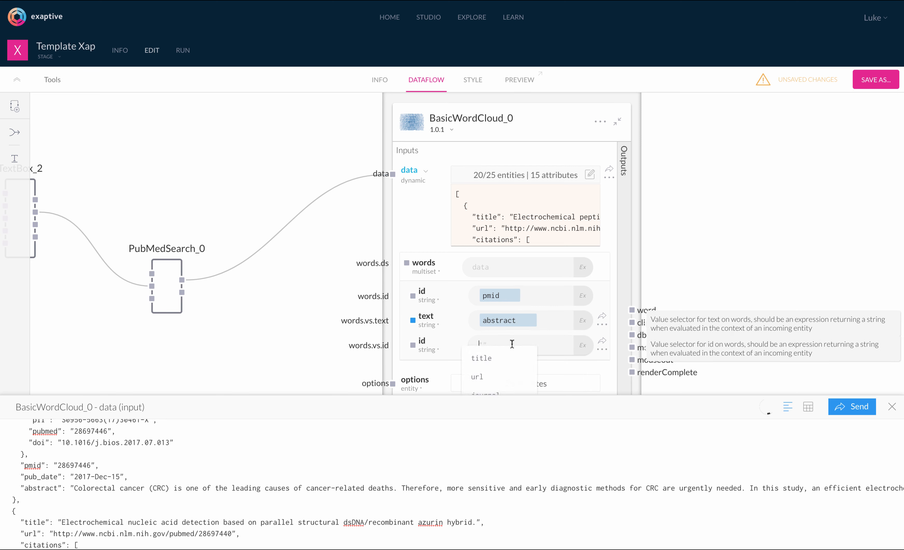
pyautogui.write('pmid')
pyautogui.press('Return')
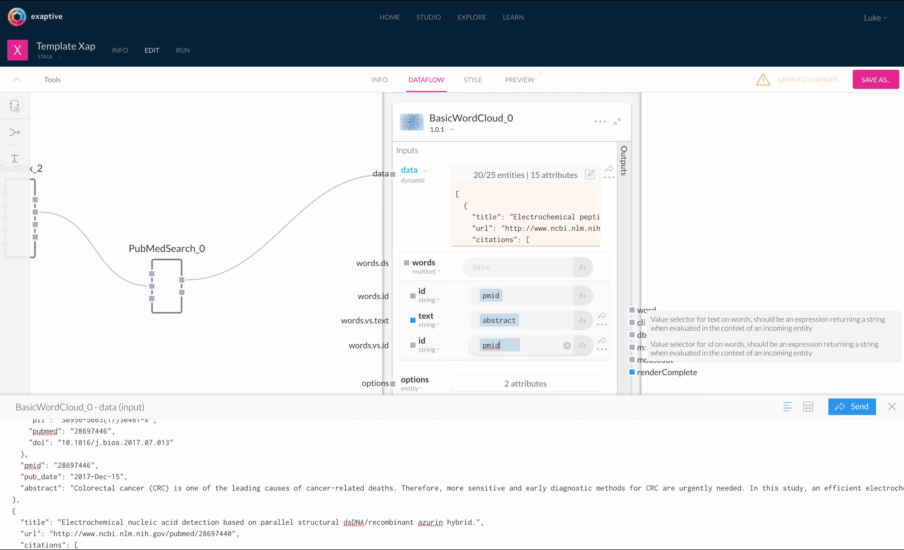
pyautogui.click(523, 85)
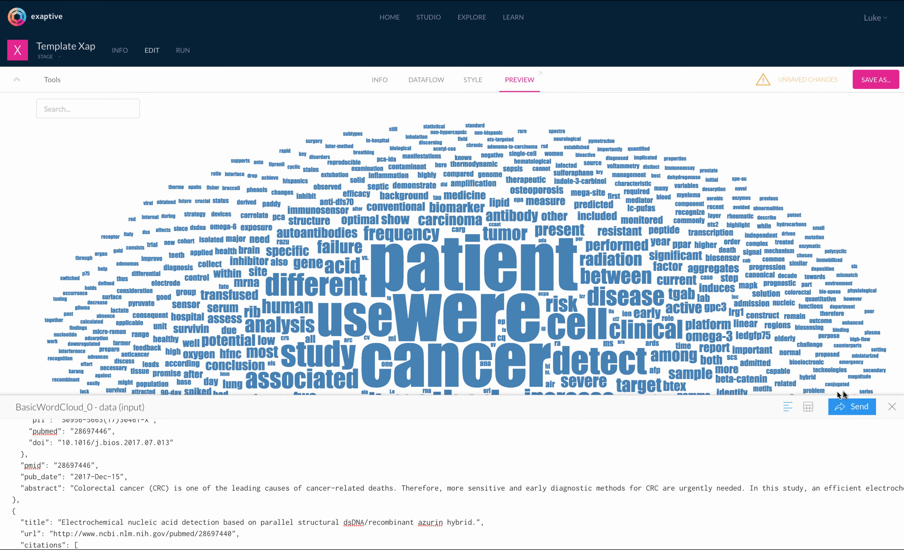
# - Search 'kidney failure' in the previewed app, then return to the dataflow view
pyautogui.click(892, 408)
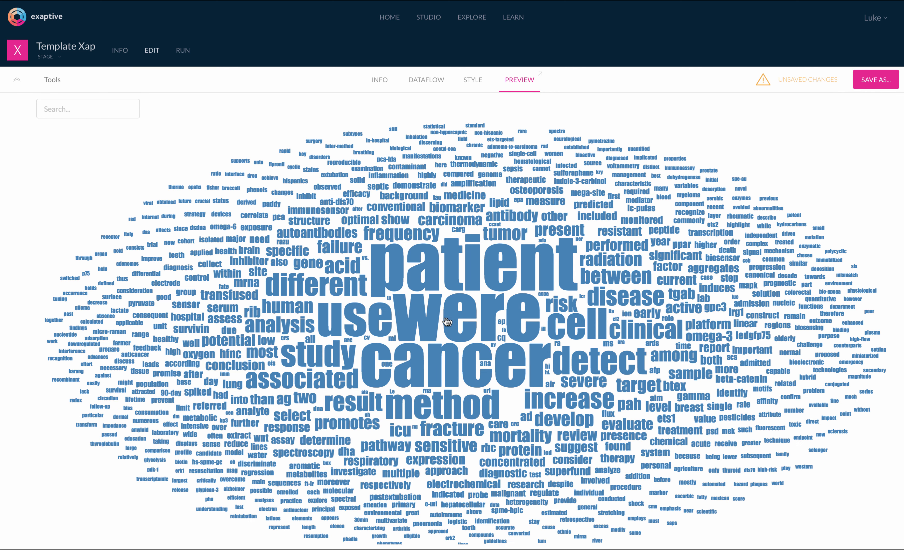
pyautogui.click(96, 109)
pyautogui.write('kidney failure')
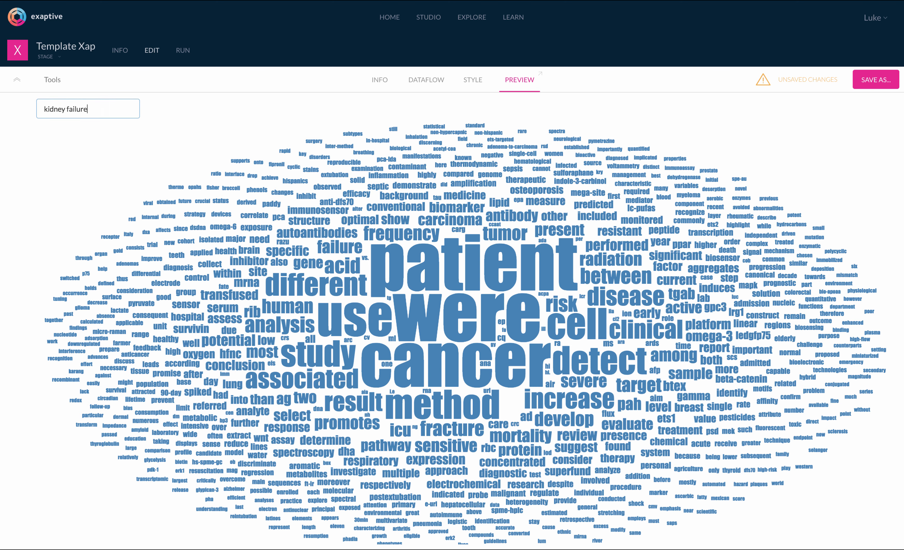
pyautogui.press('Return')
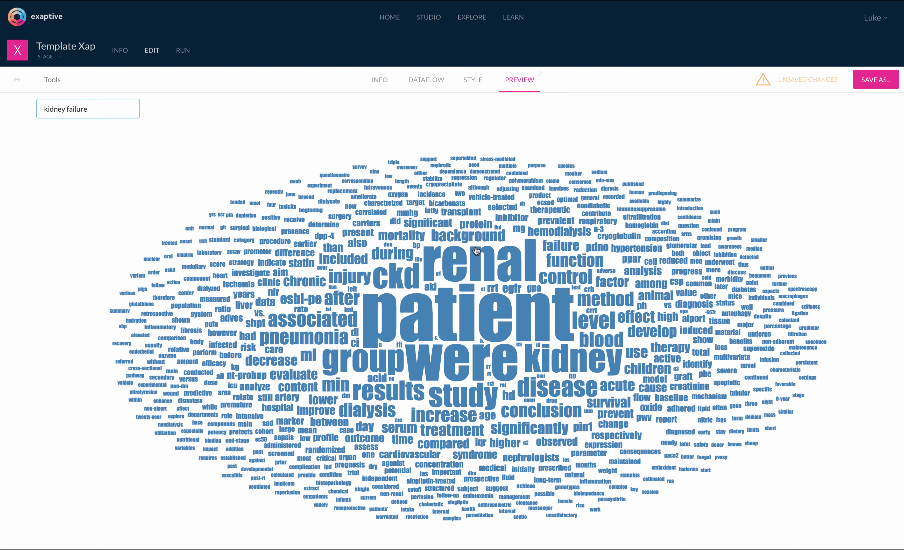
pyautogui.click(426, 85)
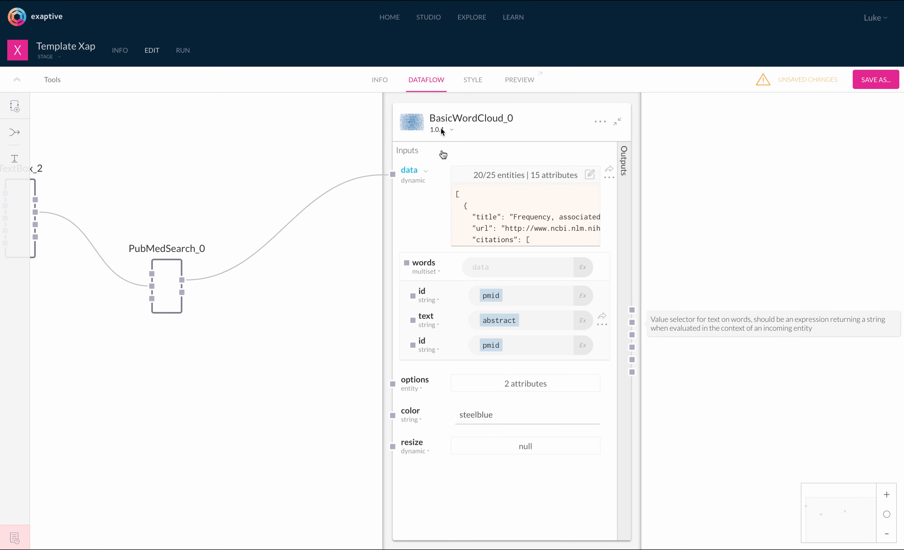
# - Switch the word cloud's word text source from abstract to title and preview the smaller cloud
pyautogui.click(534, 322)
pyautogui.press('BackSpace')
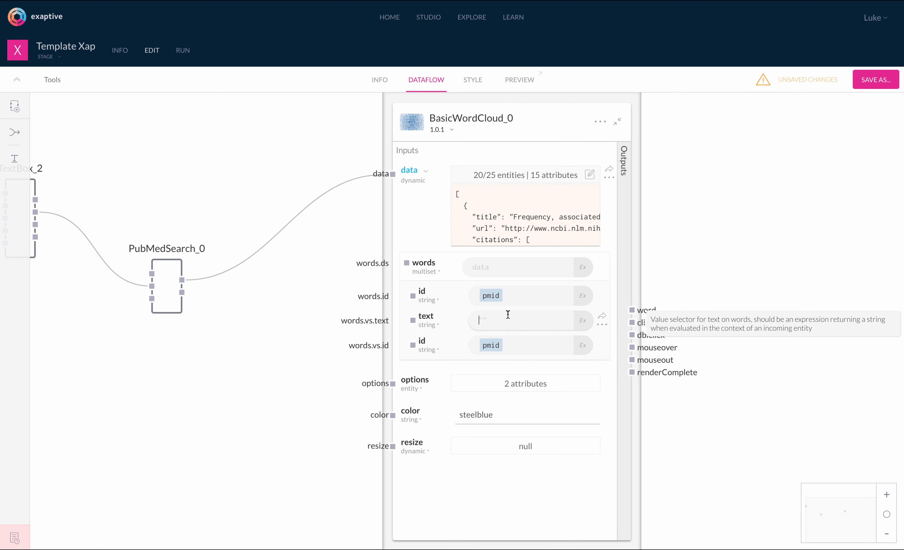
pyautogui.click(507, 315)
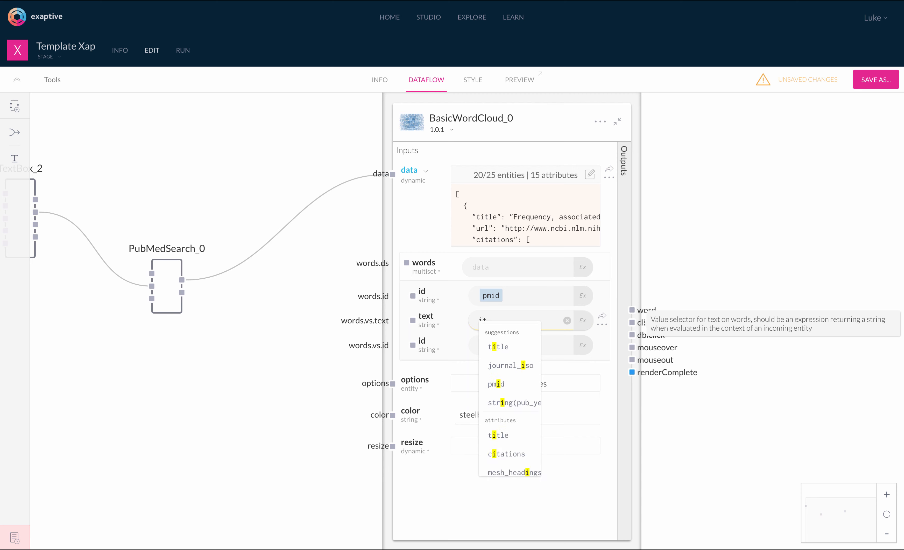
pyautogui.write('title')
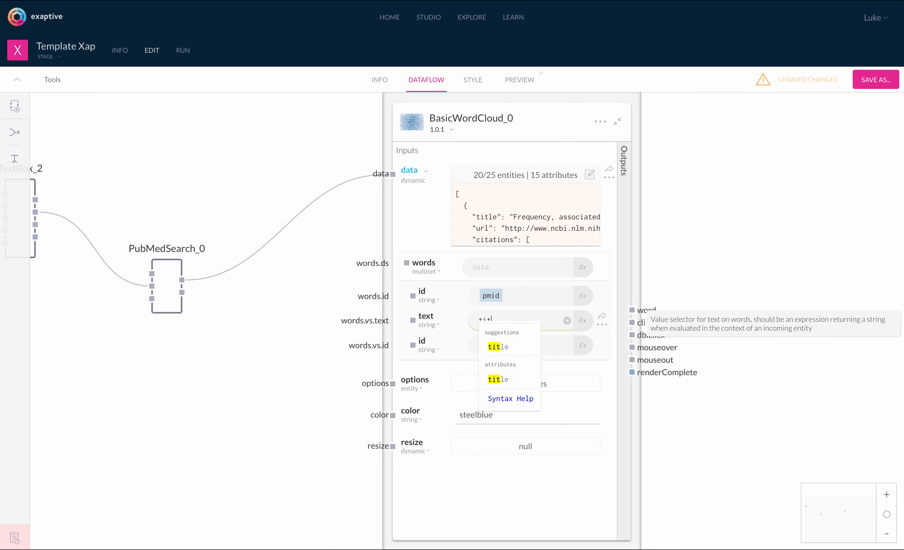
pyautogui.press('Return')
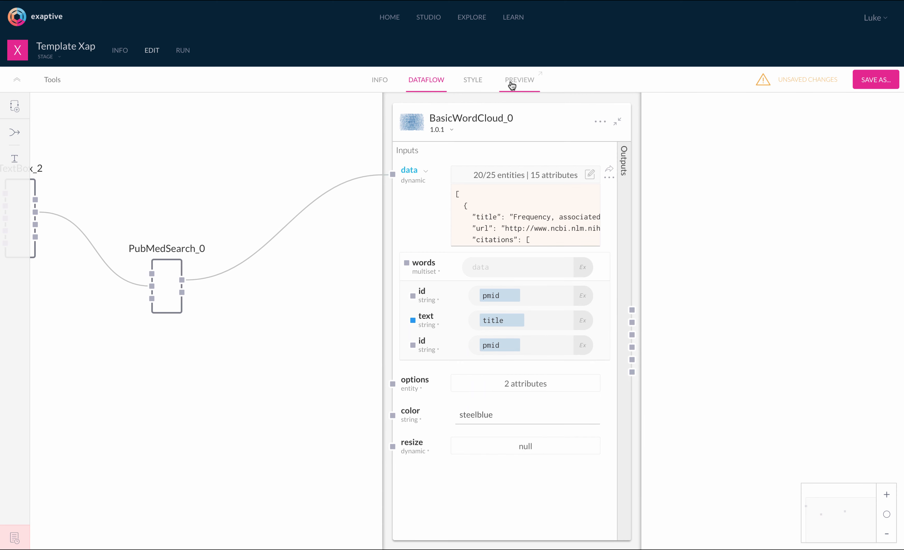
pyautogui.click(511, 83)
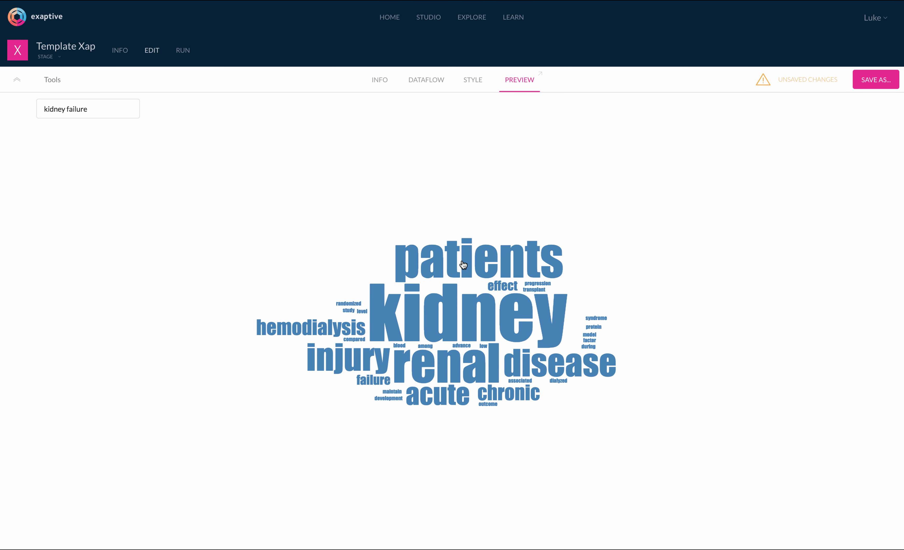
# - Show the TextBox_2, PubMedSearch_0 and BasicWordCloud_0 dataflow with the word cloud panel collapsed, then start Save As
pyautogui.click(430, 80)
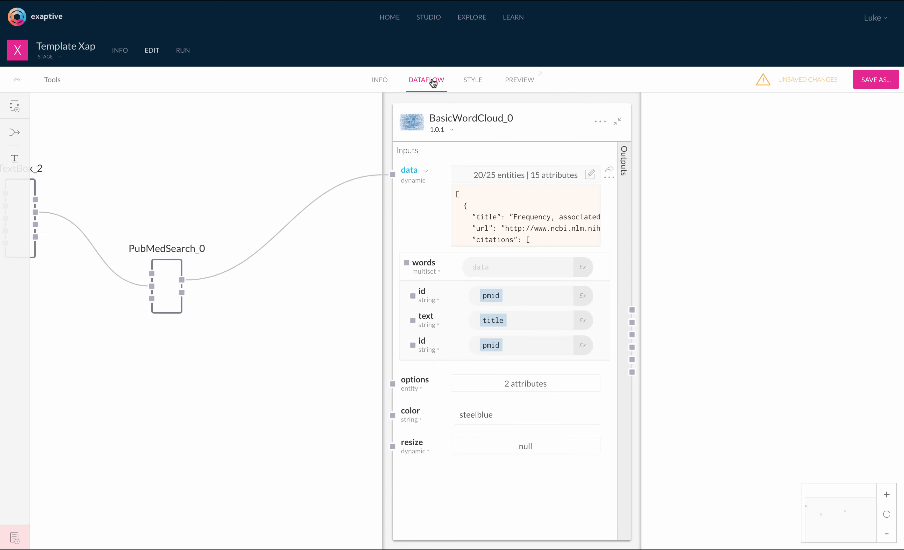
pyautogui.moveTo(298, 274); pyautogui.dragTo(339, 283)
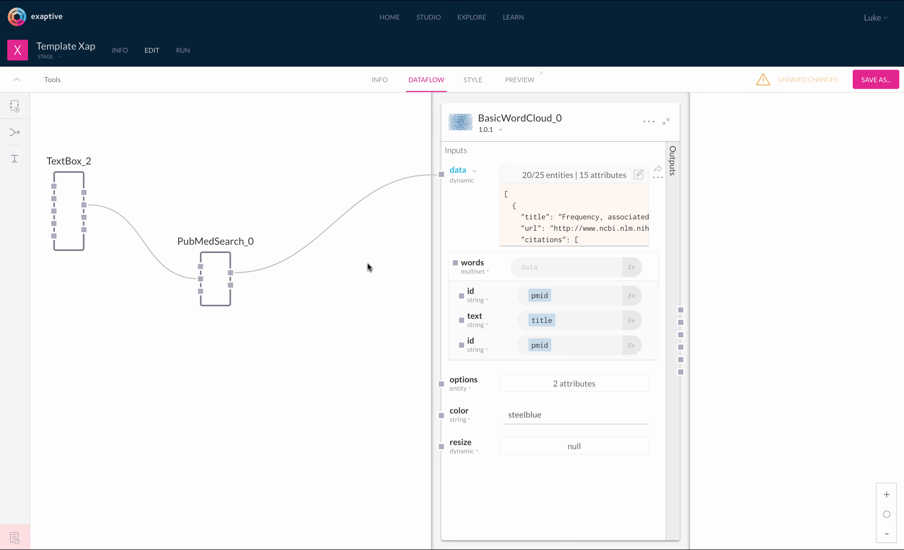
pyautogui.click(666, 122)
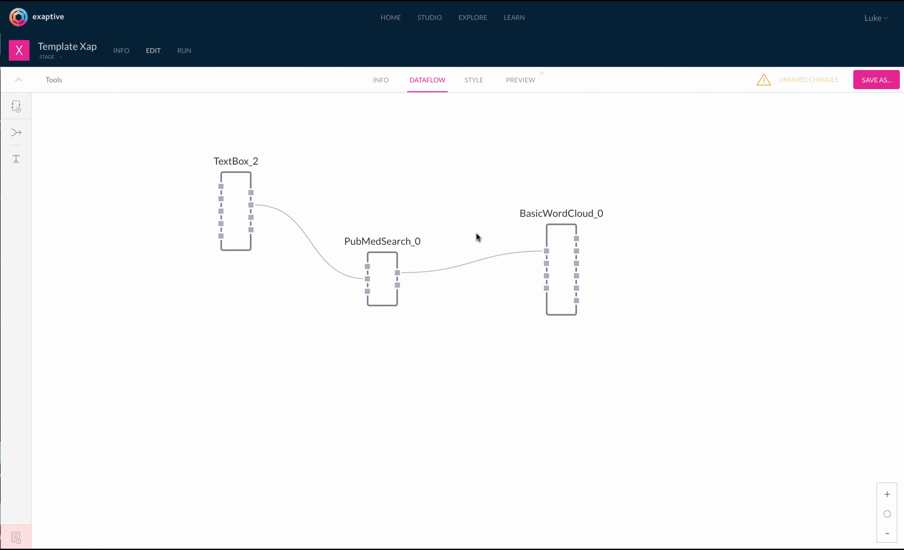
pyautogui.click(885, 86)
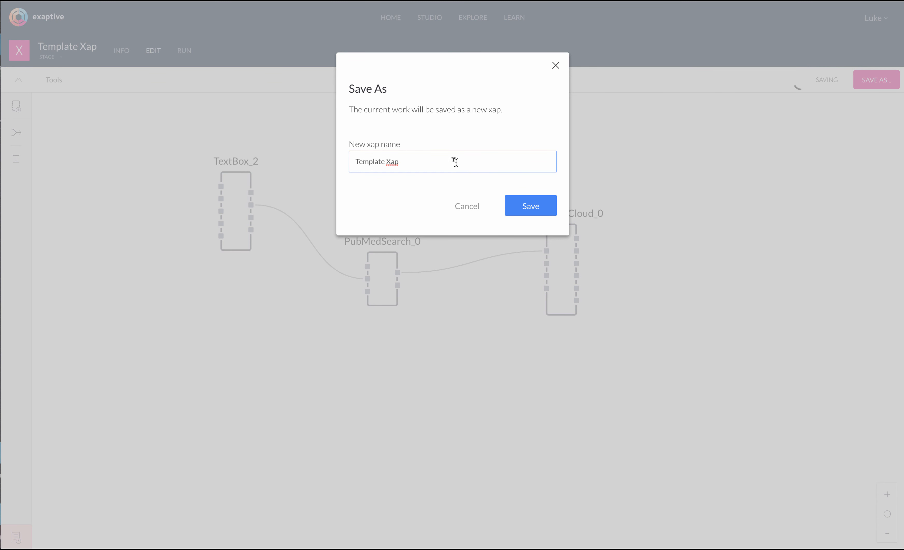
# - Replace the name Template Xap with 'PubMed Xap' and save the new xap
pyautogui.tripleClick(438, 159)
pyautogui.write('PubMed Xap')
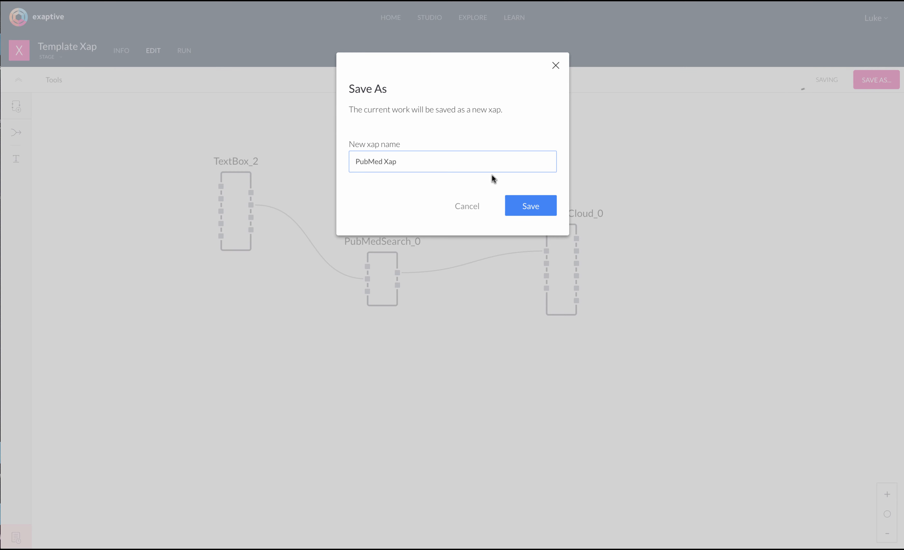
pyautogui.click(519, 204)
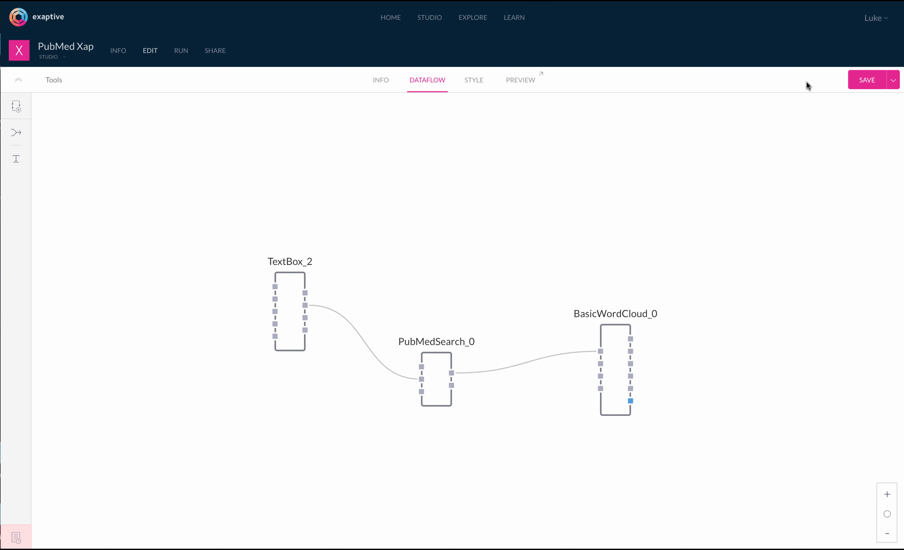
# - Preview PubMed Xap and search 'cancer' to get a word cloud of cancer article titles
pyautogui.click(520, 83)
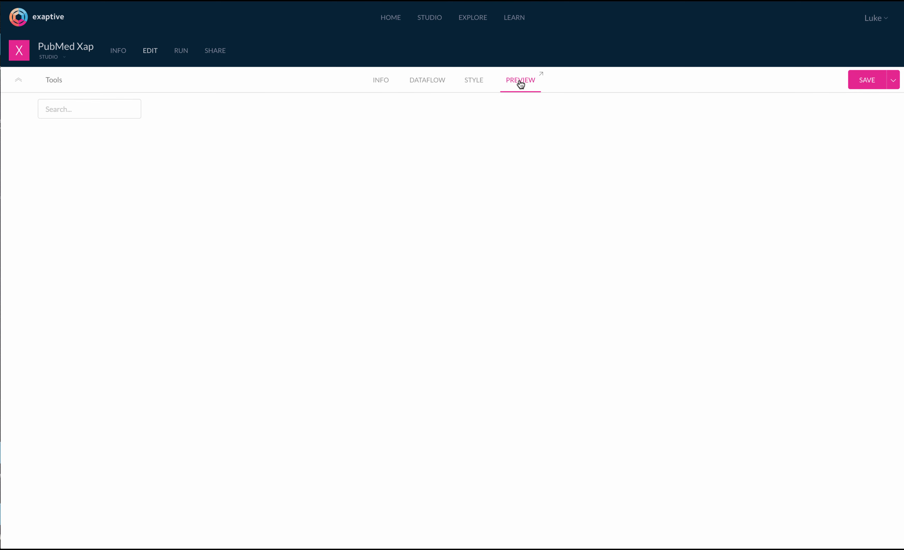
pyautogui.click(89, 110)
pyautogui.write('cancer')
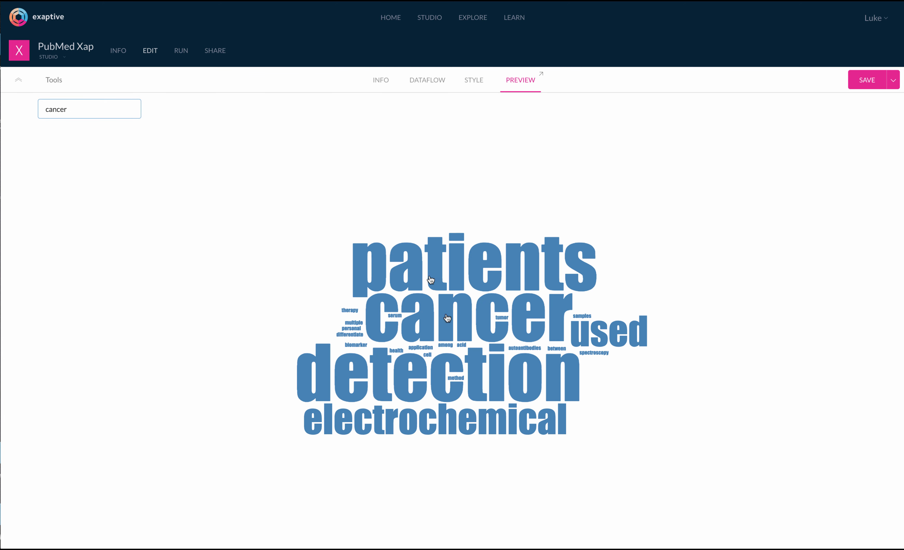
# - Back in the dataflow, nudge BasicWordCloud_0 slightly up and left
pyautogui.click(441, 89)
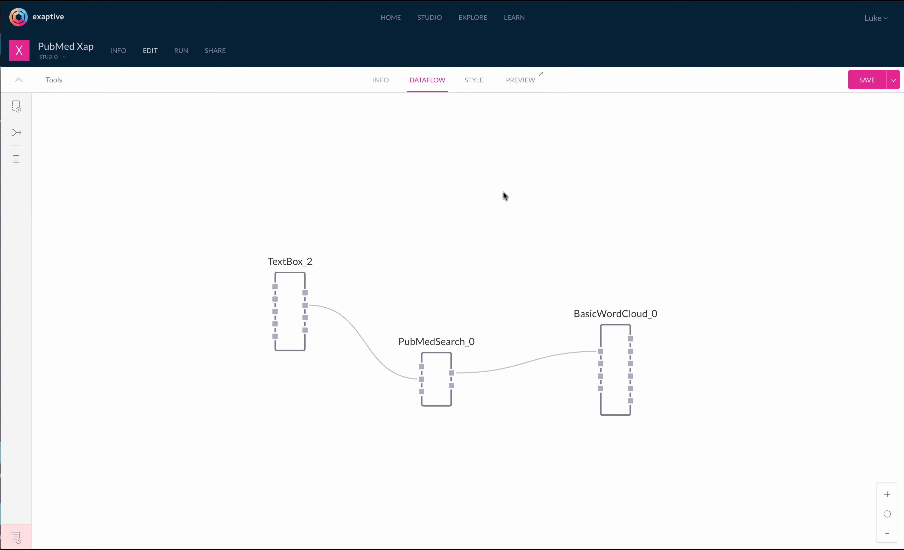
pyautogui.moveTo(629, 361)
pyautogui.moveTo(622, 358); pyautogui.dragTo(613, 338)
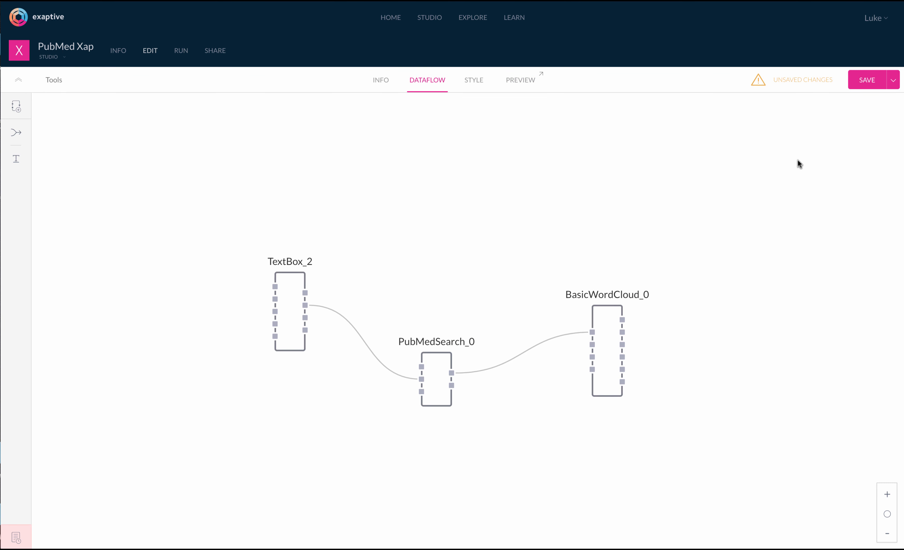
# - Save and publish PubMed Xap as major version 1.0.0
pyautogui.click(893, 83)
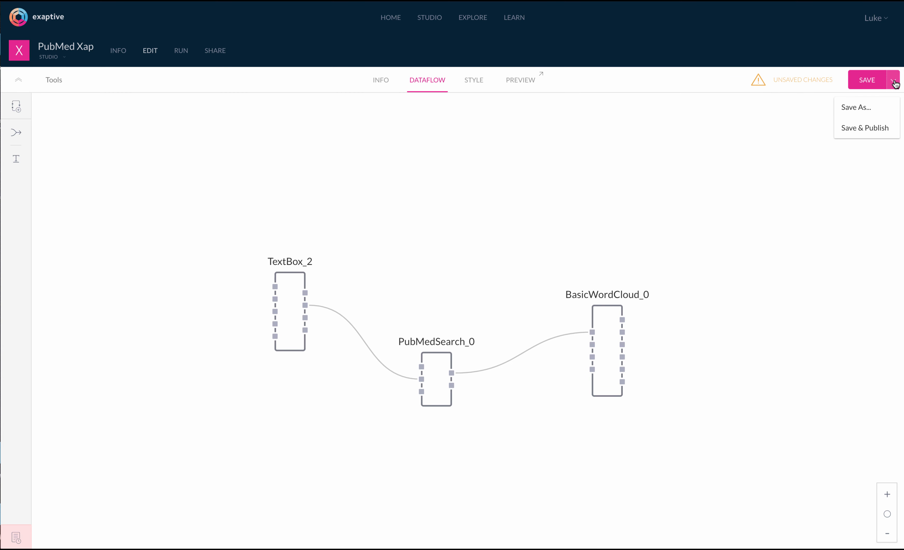
pyautogui.click(864, 130)
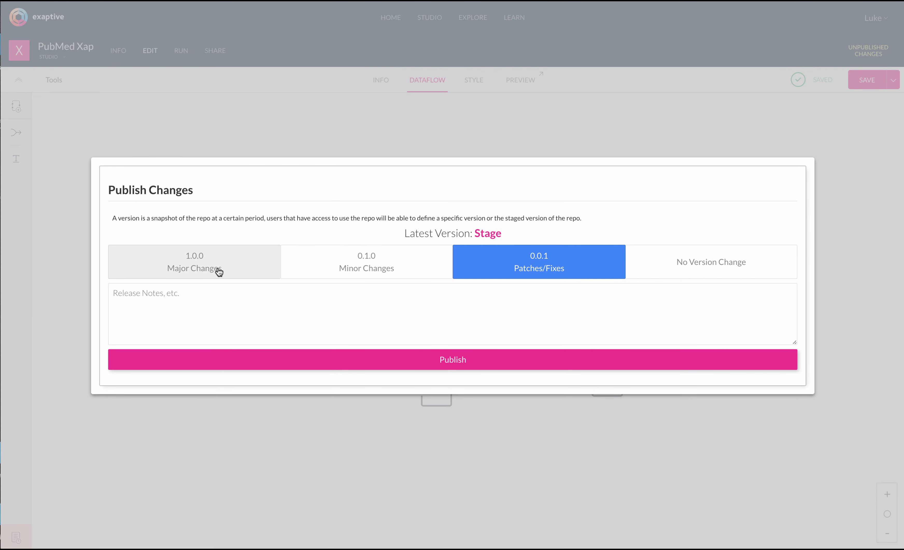
pyautogui.click(218, 273)
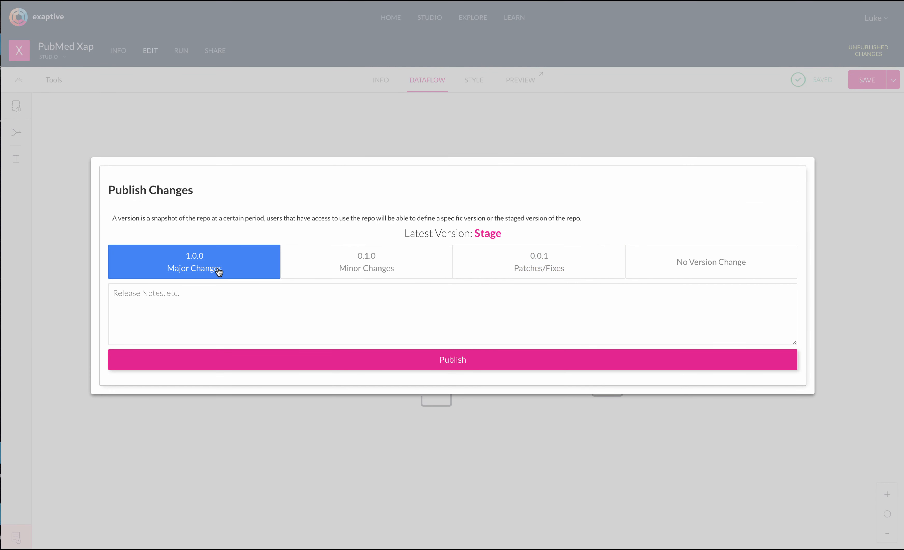
pyautogui.click(309, 367)
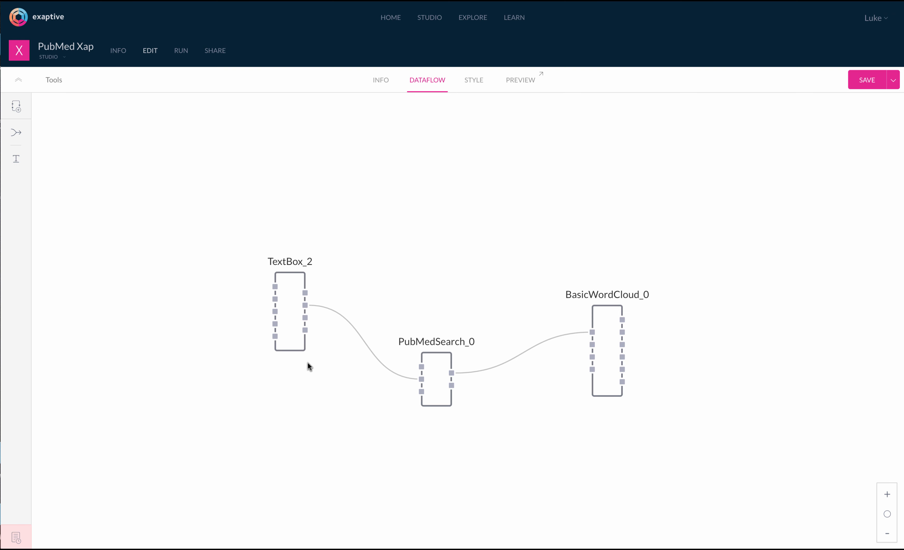
pyautogui.click(217, 52)
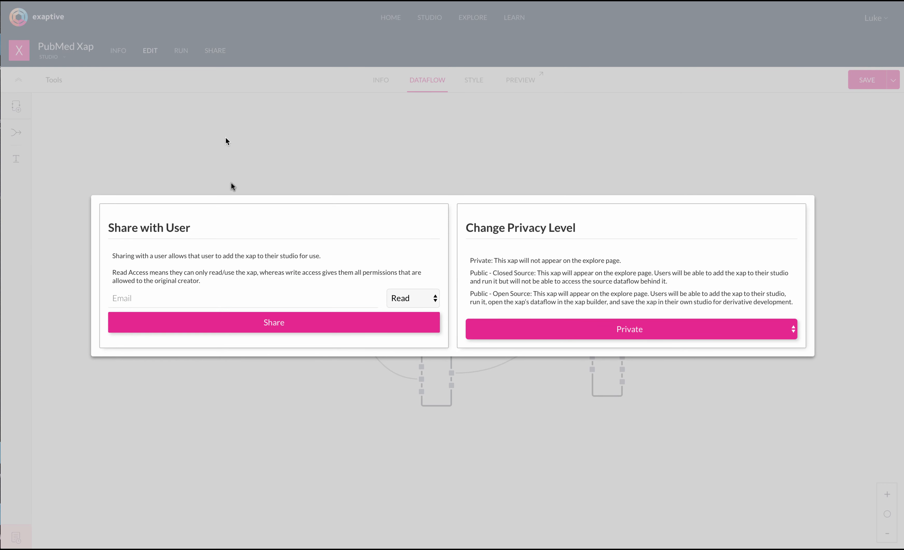
pyautogui.click(239, 302)
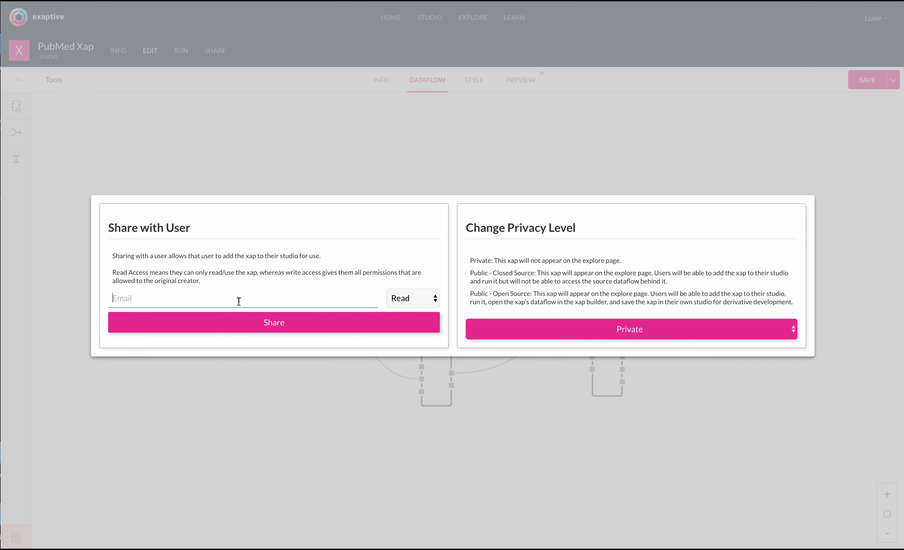
pyautogui.click(411, 299)
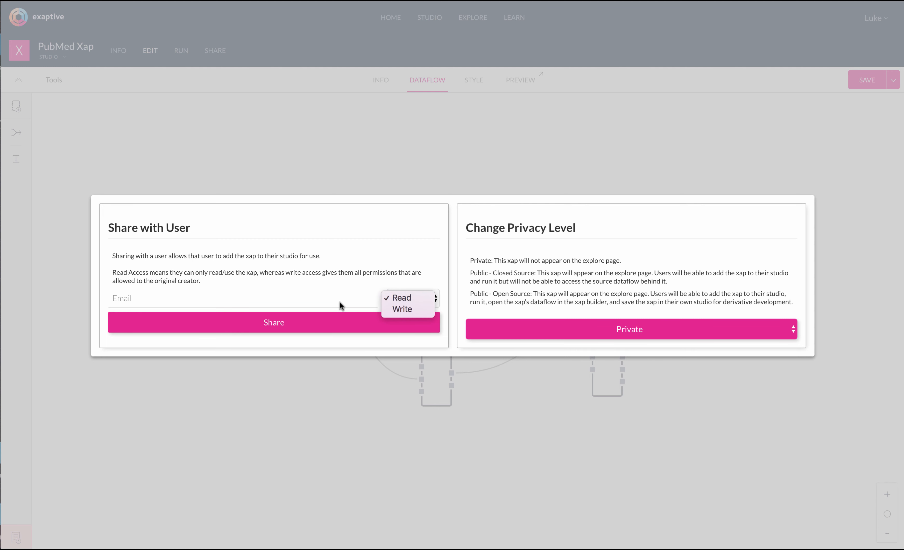
pyautogui.click(297, 306)
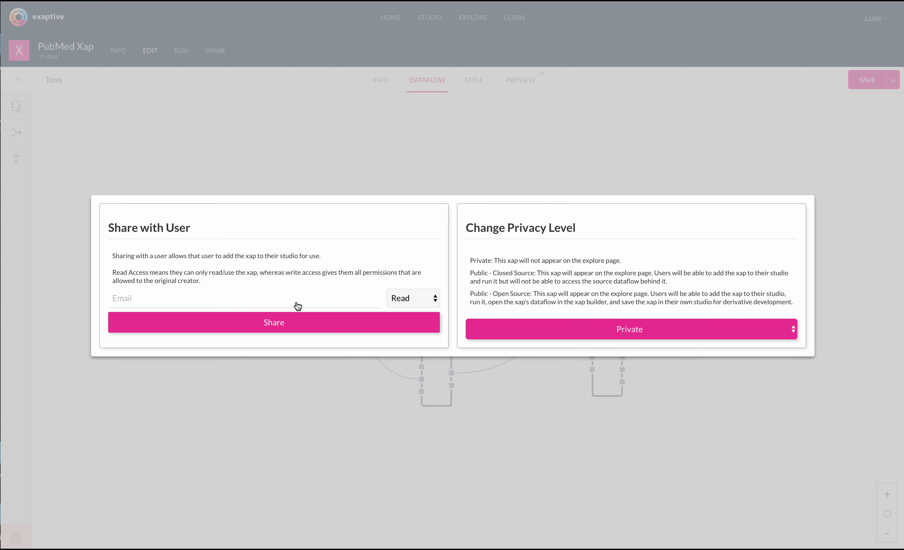
pyautogui.click(615, 335)
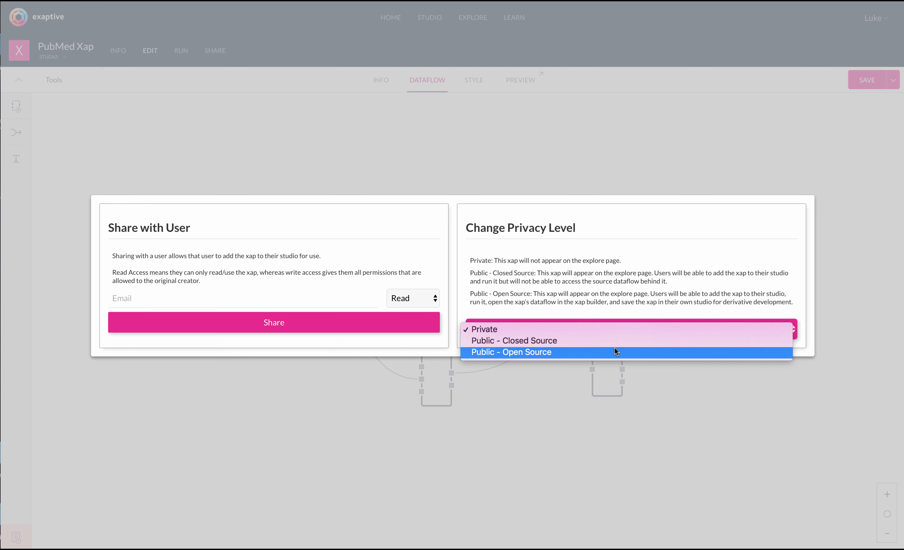
pyautogui.click(577, 143)
pyautogui.click(575, 139)
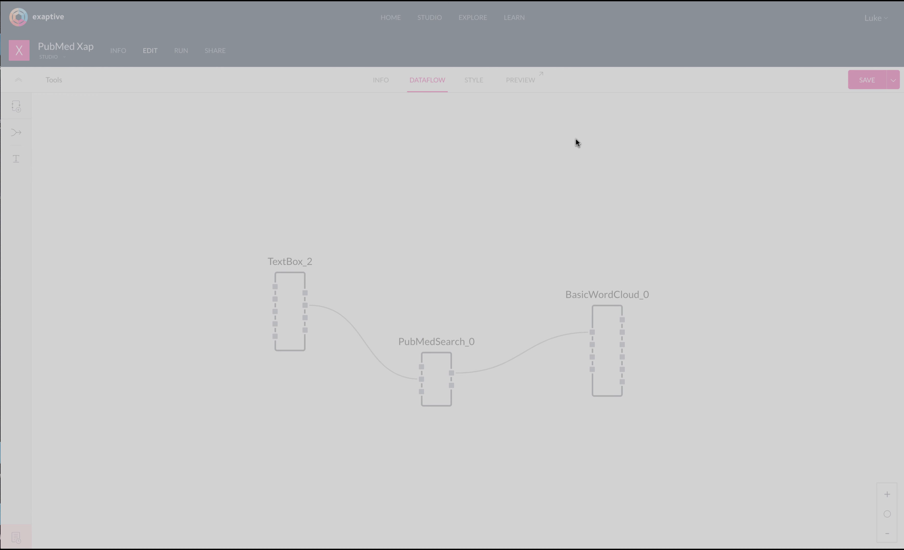